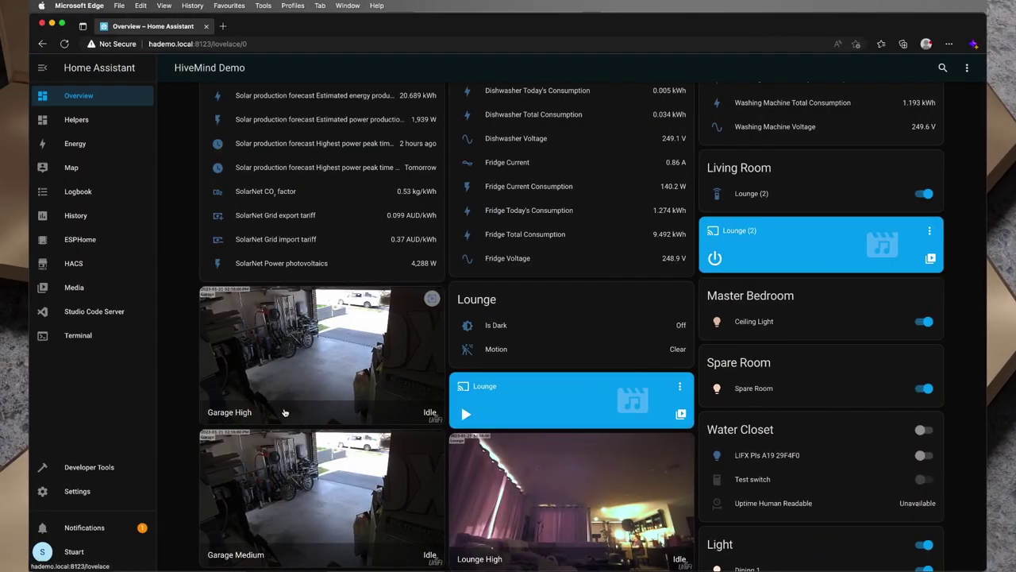
From Devices & Services, list the three devices of the HubZ Smart Home Controller Zigbee integration
{"action": "left_click", "coordinate": [77, 491]}
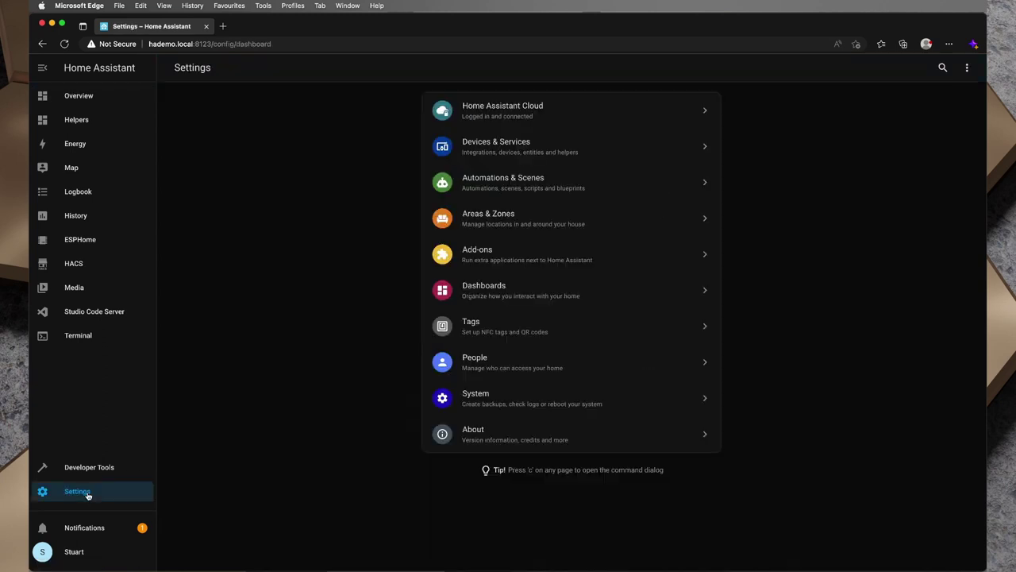
{"action": "left_click", "coordinate": [543, 155]}
{"action": "scroll", "coordinate": [783, 347], "scroll_direction": "down", "scroll_amount": 5}
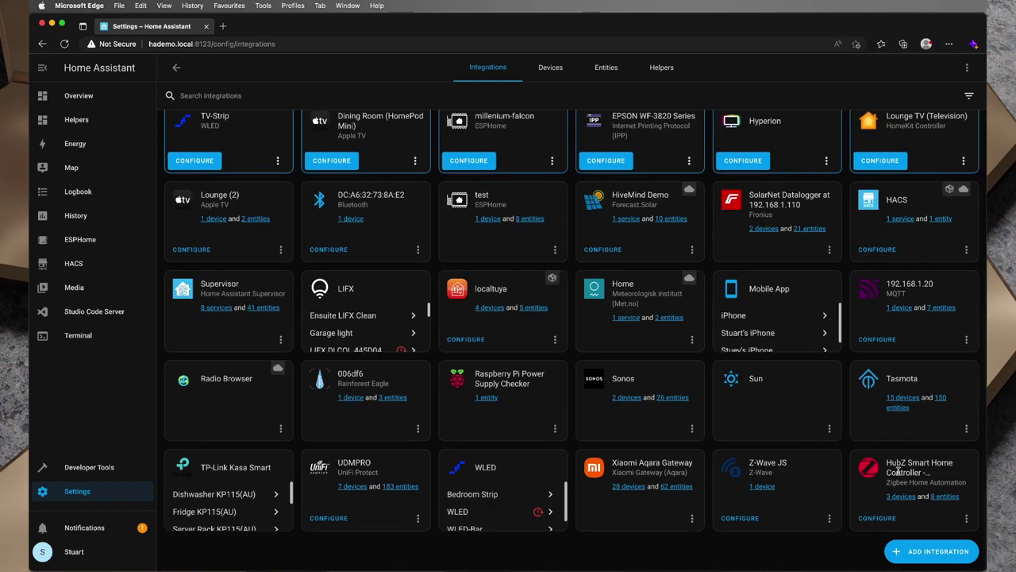
{"action": "left_click_drag", "start_coordinate": [918, 490], "coordinate": [967, 487]}
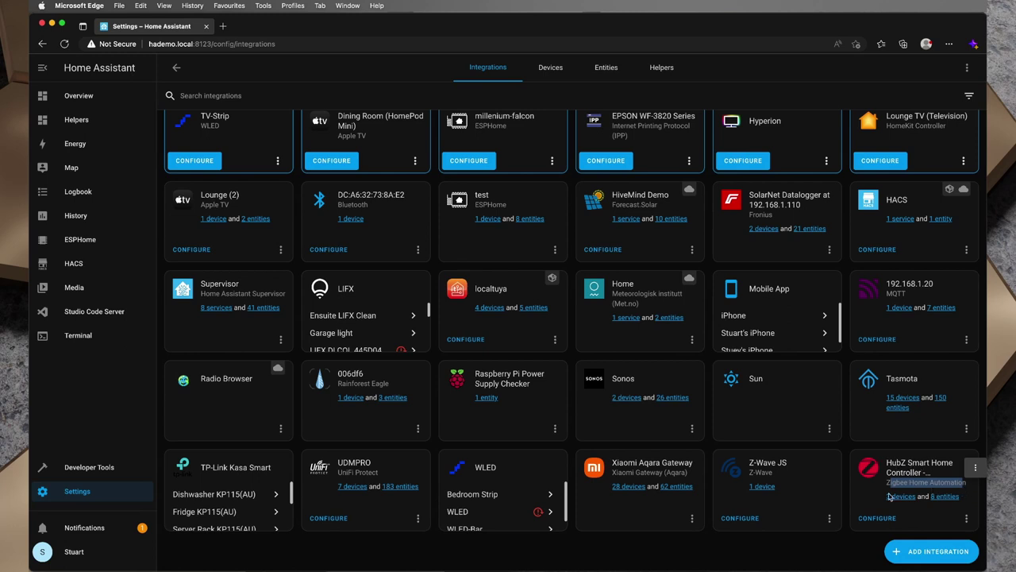
{"action": "left_click", "coordinate": [882, 520]}
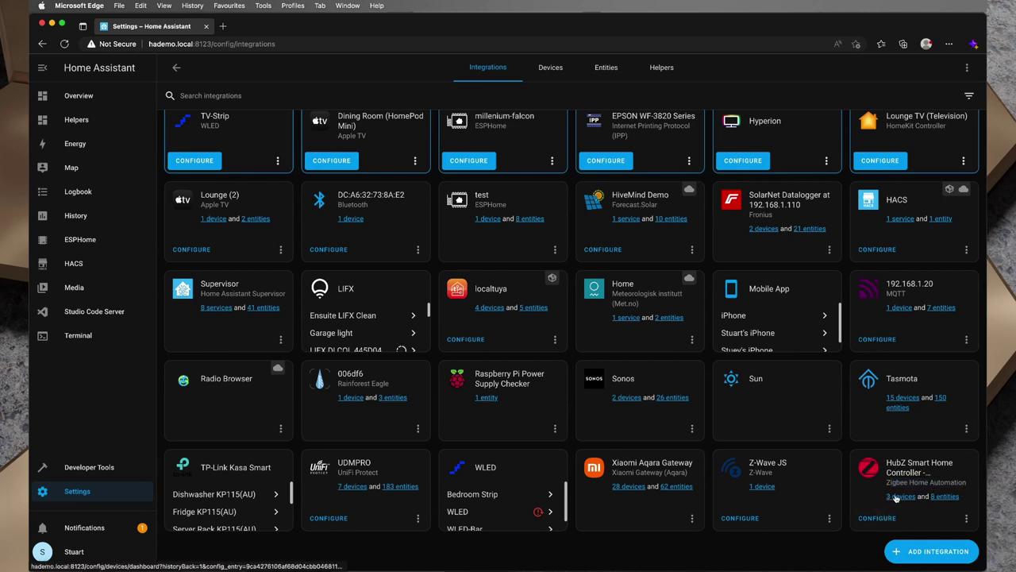
{"action": "left_click", "coordinate": [900, 496]}
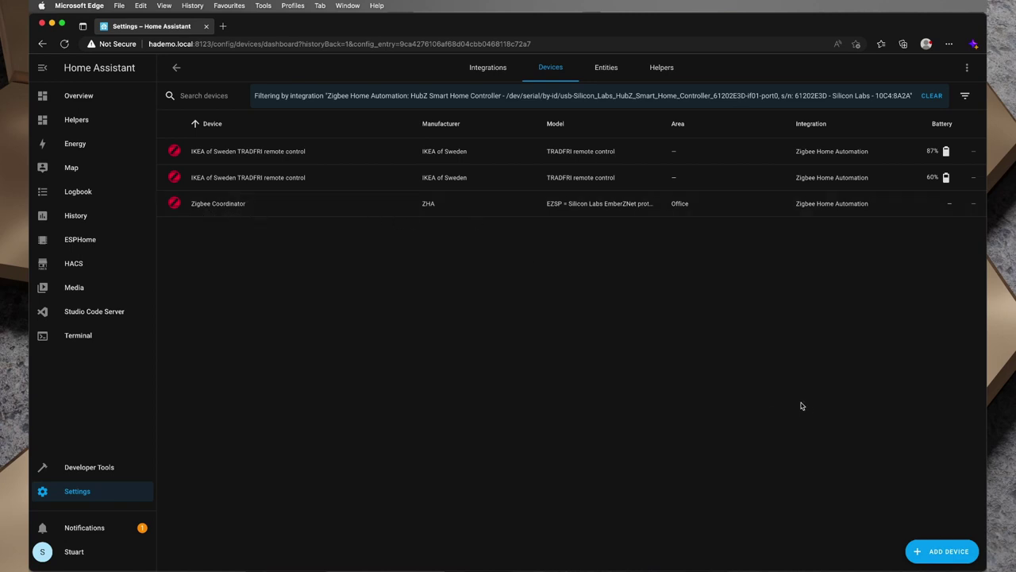
Start a Zigbee device search and wait until lumi.remote.b186acn01 finishes initializing
{"action": "left_click", "coordinate": [945, 552]}
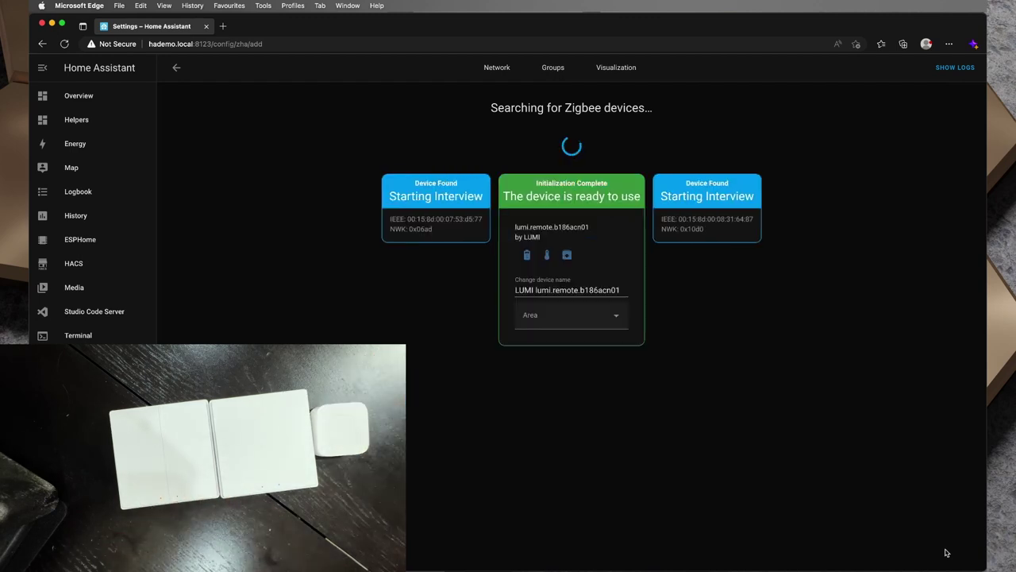
Create a new area named Test and assign the lumi.remote.b186acn01 remote to it
{"action": "left_click", "coordinate": [608, 316]}
{"action": "scroll", "coordinate": [591, 445], "scroll_direction": "down", "scroll_amount": 5}
{"action": "left_click", "coordinate": [560, 549]}
{"action": "type", "text": "Test"}
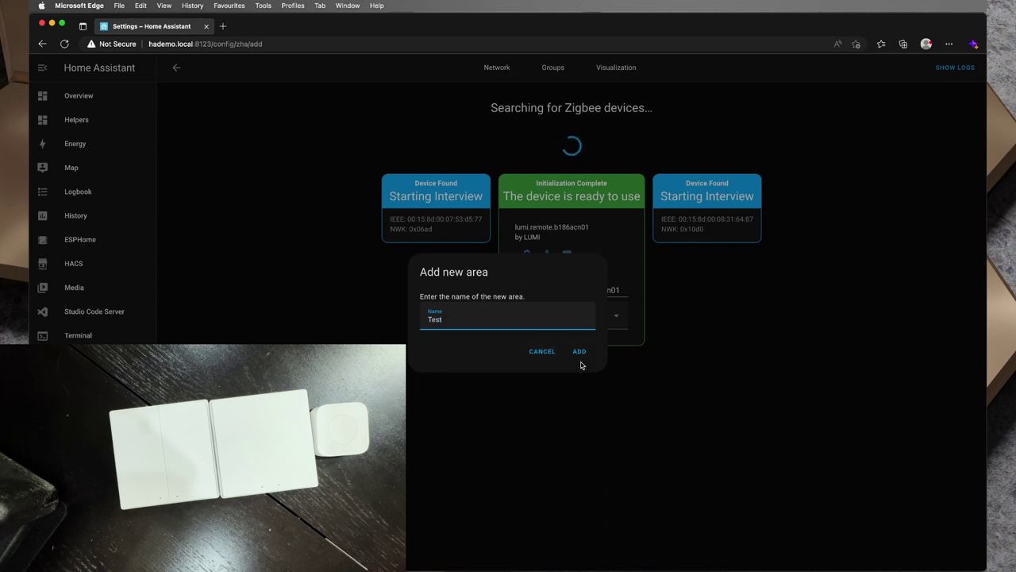
{"action": "left_click", "coordinate": [581, 361]}
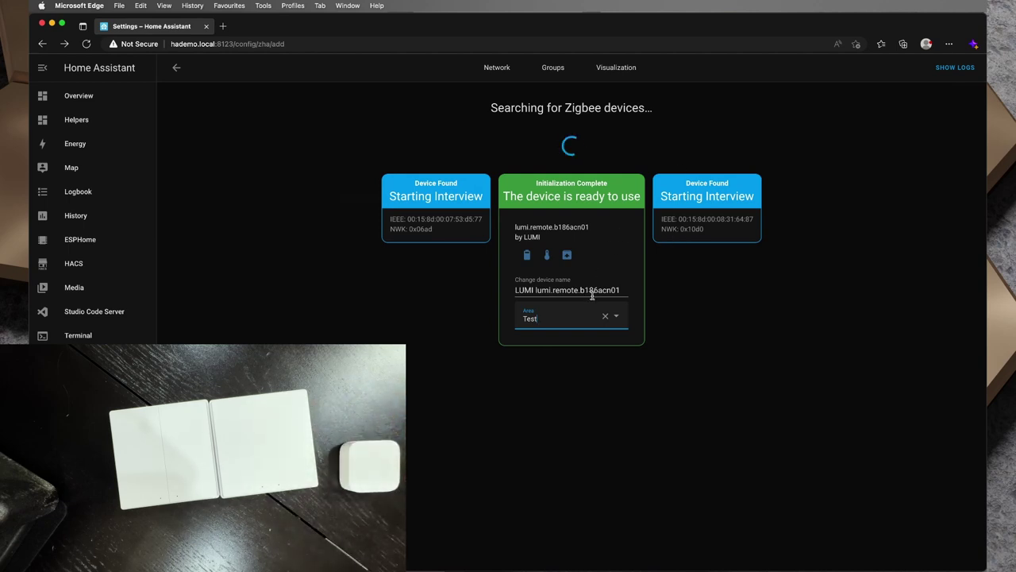
Rename the lumi.remote.b186acn01 remote to 'mini switch'
{"action": "left_click", "coordinate": [626, 290]}
{"action": "triple_click", "coordinate": [607, 291]}
{"action": "type", "text": "m"}
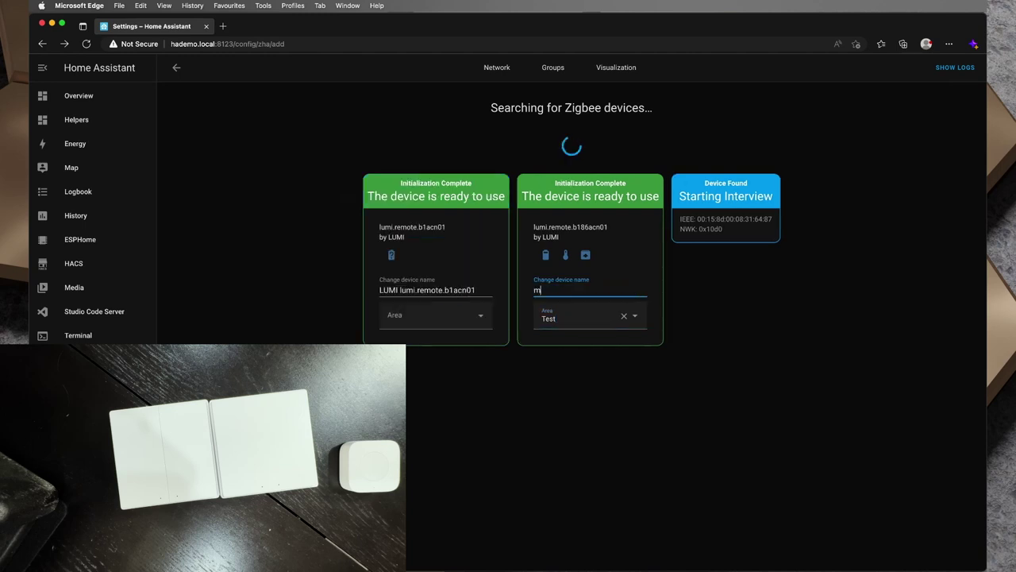
{"action": "type", "text": "ini switch"}
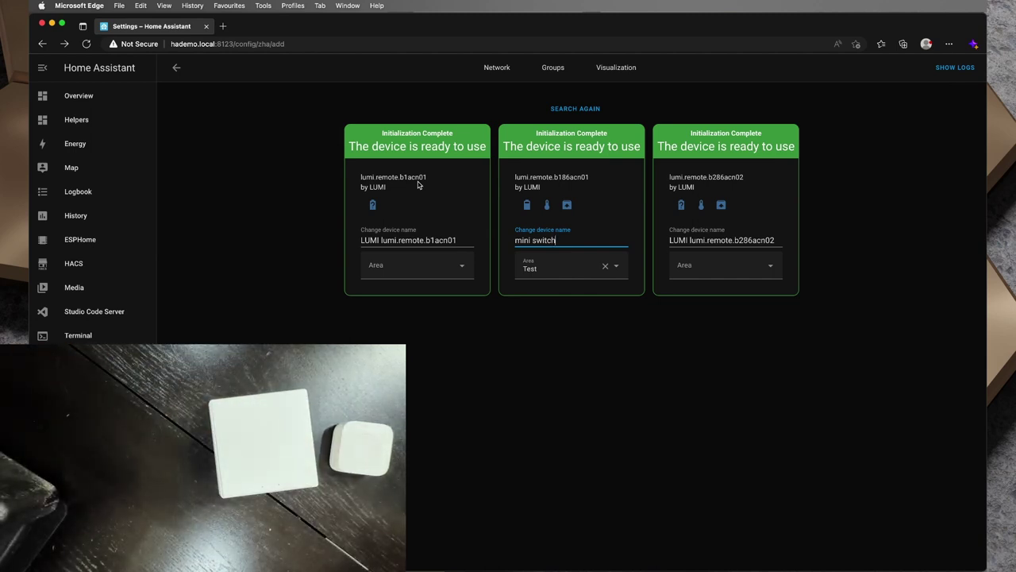
Assign lumi.remote.b286acn02 and lumi.remote.b1acn01 to the Test area
{"action": "left_click", "coordinate": [763, 275]}
{"action": "scroll", "coordinate": [726, 459], "scroll_direction": "down", "scroll_amount": 5}
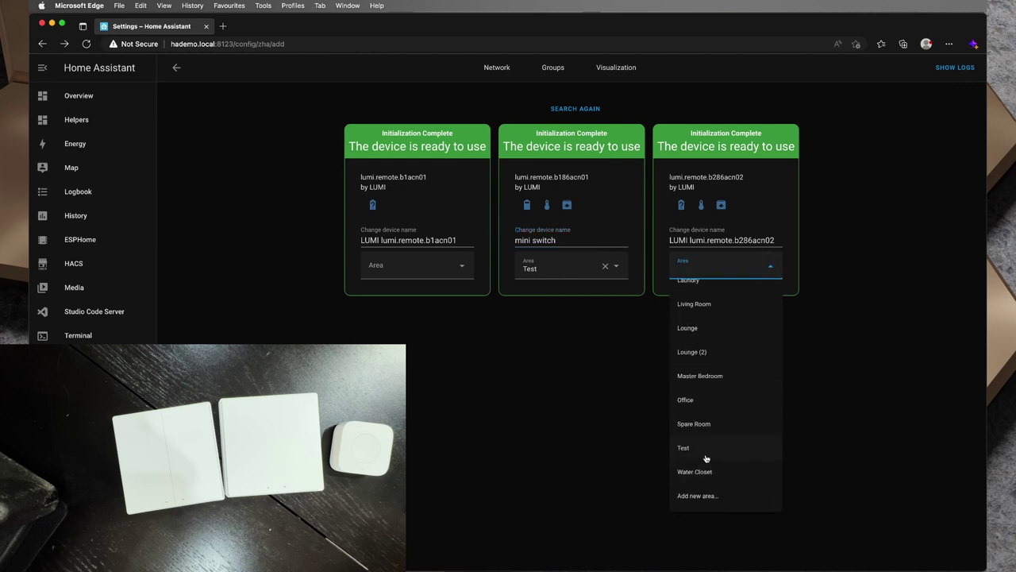
{"action": "left_click", "coordinate": [701, 450]}
{"action": "left_click", "coordinate": [467, 272]}
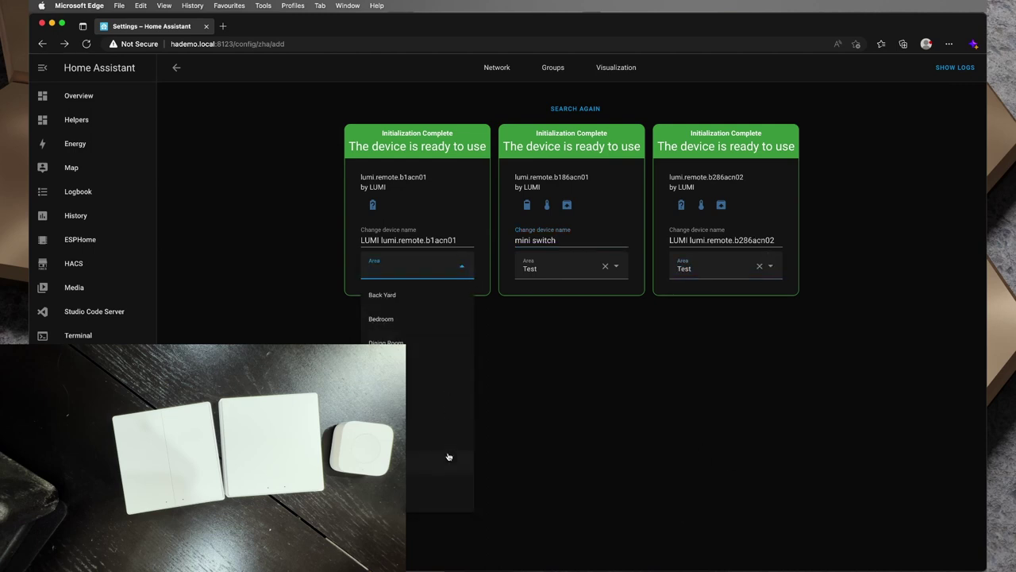
{"action": "scroll", "coordinate": [447, 453], "scroll_direction": "down", "scroll_amount": 5}
{"action": "left_click", "coordinate": [418, 481]}
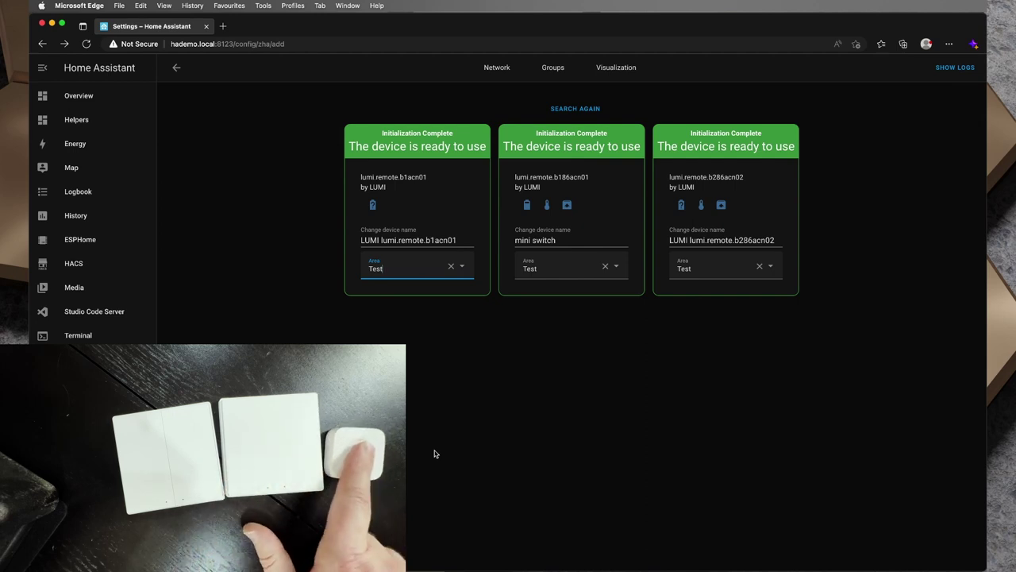
Name lumi.remote.b1acn01 'mini switch' and rename lumi.remote.b186acn01 to 'D1 Paddle'
{"action": "left_click_drag", "start_coordinate": [458, 239], "coordinate": [362, 238]}
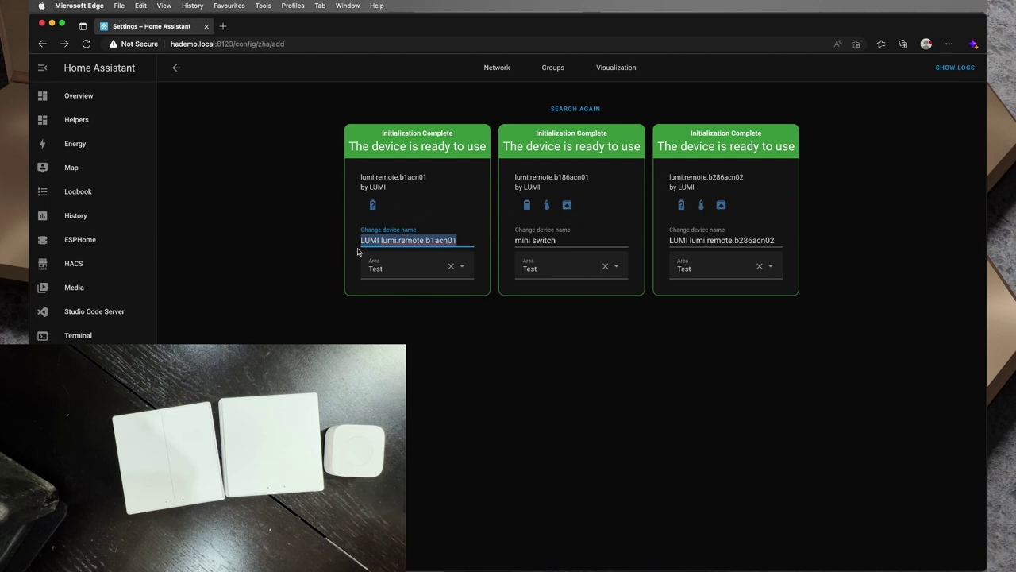
{"action": "type", "text": "mini switch"}
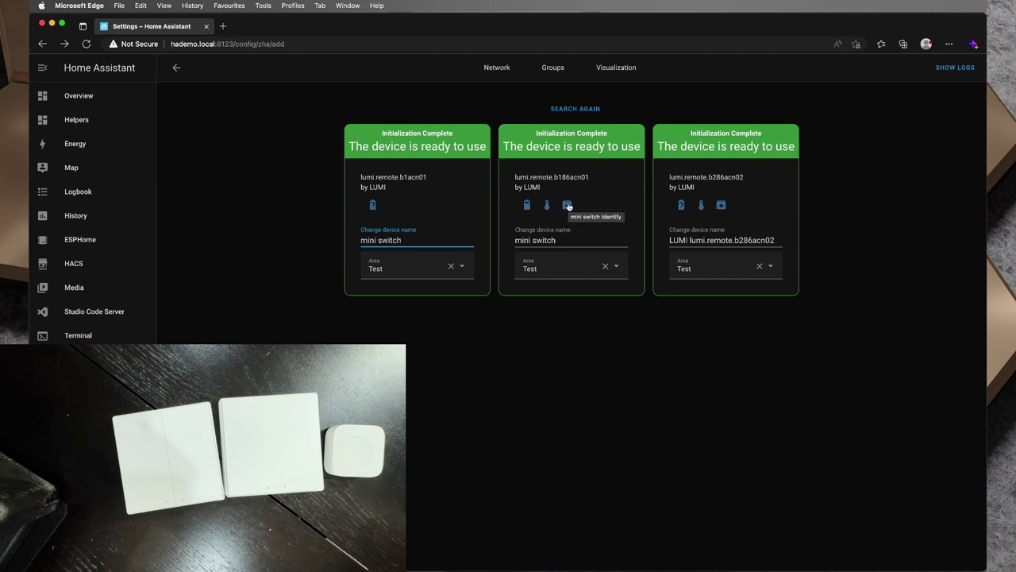
{"action": "left_click", "coordinate": [562, 240]}
{"action": "left_click_drag", "start_coordinate": [562, 240], "coordinate": [502, 241]}
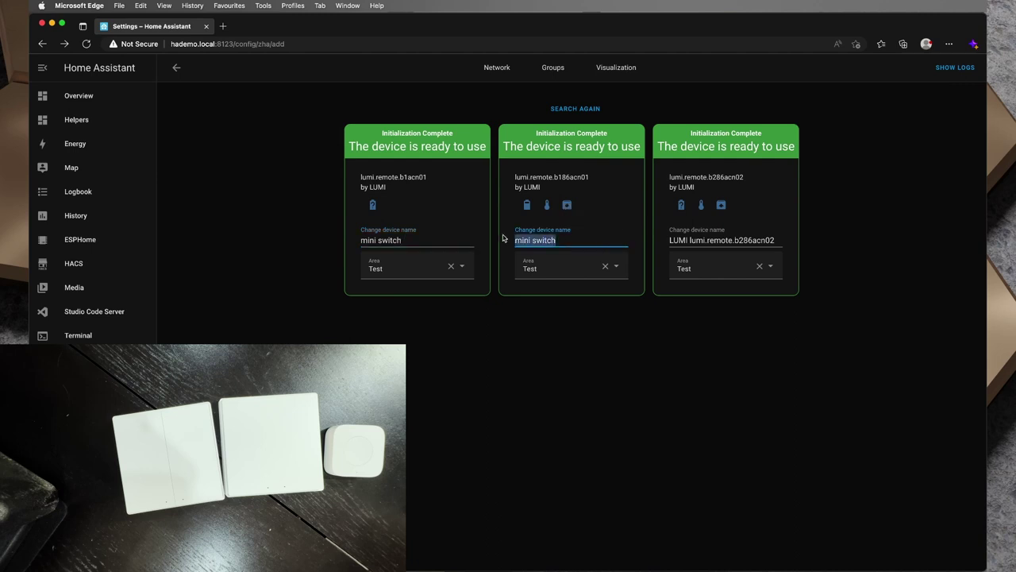
{"action": "type", "text": "V"}
{"action": "key", "text": "BackSpace"}
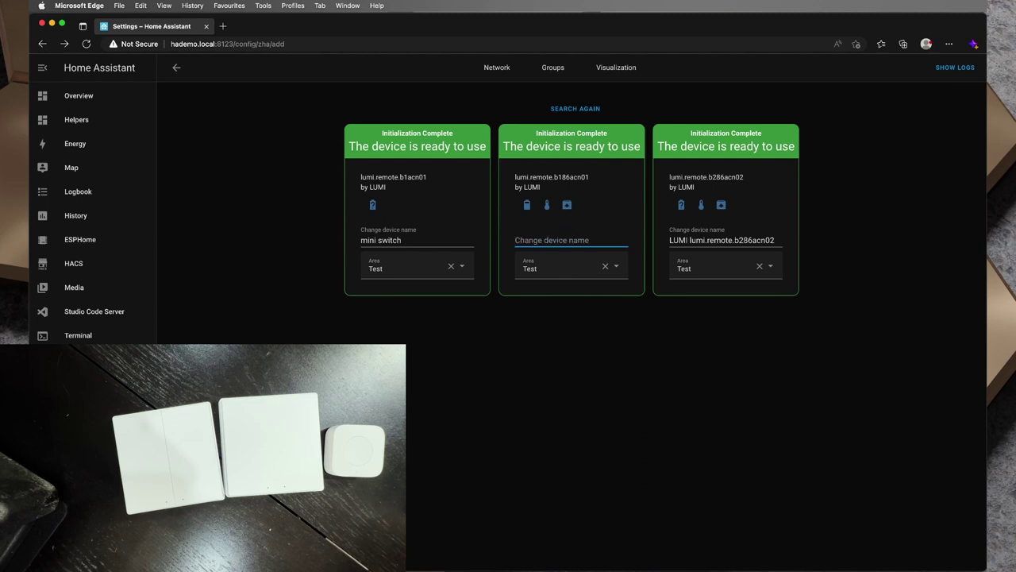
{"action": "type", "text": "D1 Paddle"}
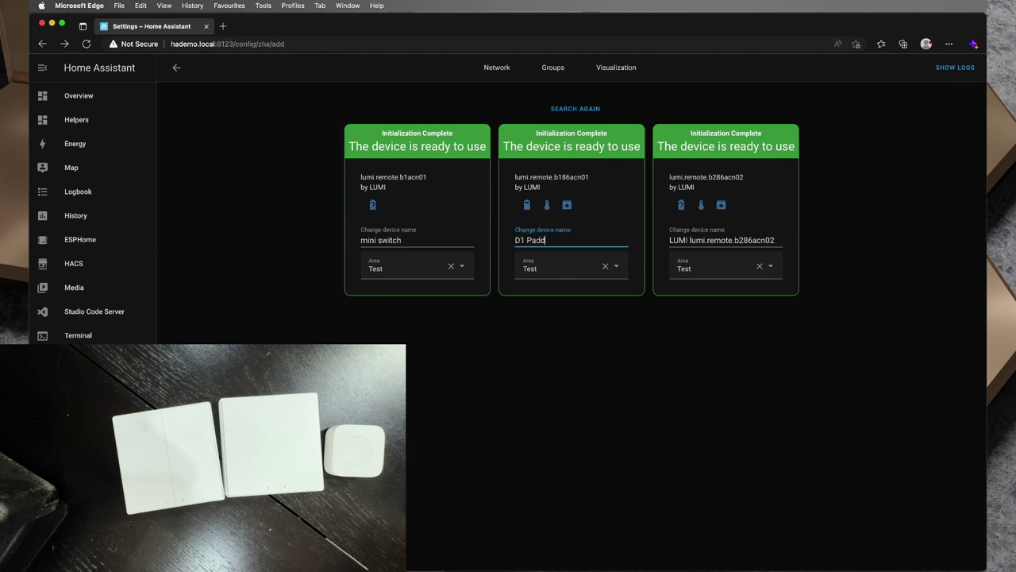
Fire D1 Paddle's Identify repeatedly until the paddle's light shows
{"action": "left_click", "coordinate": [568, 205]}
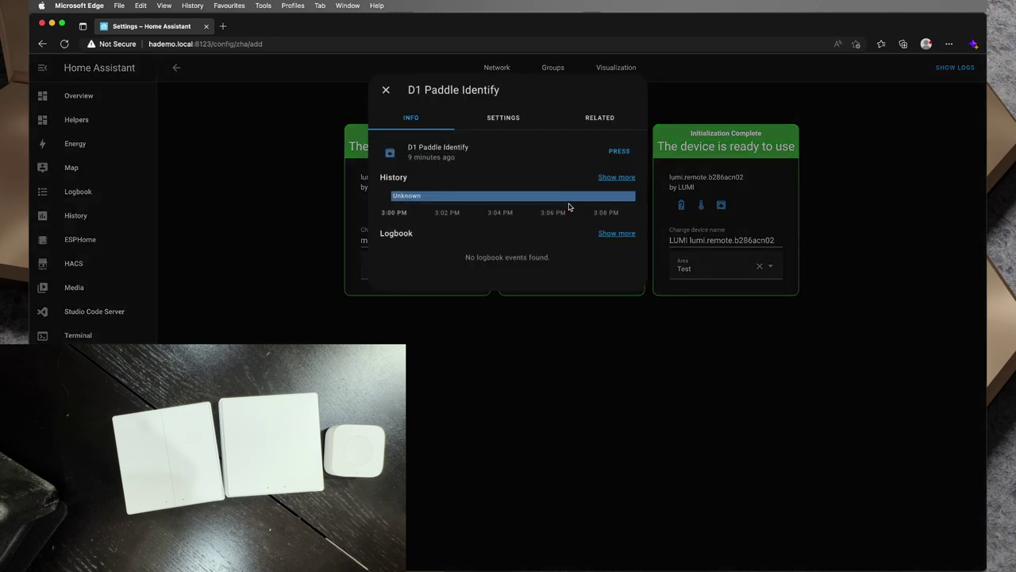
{"action": "left_click", "coordinate": [616, 152]}
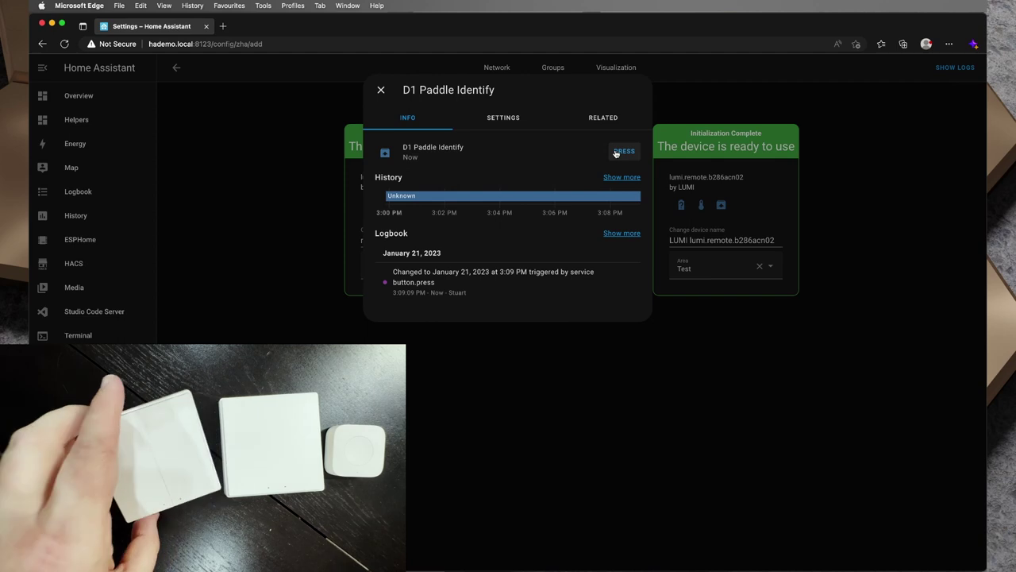
{"action": "left_click", "coordinate": [616, 153]}
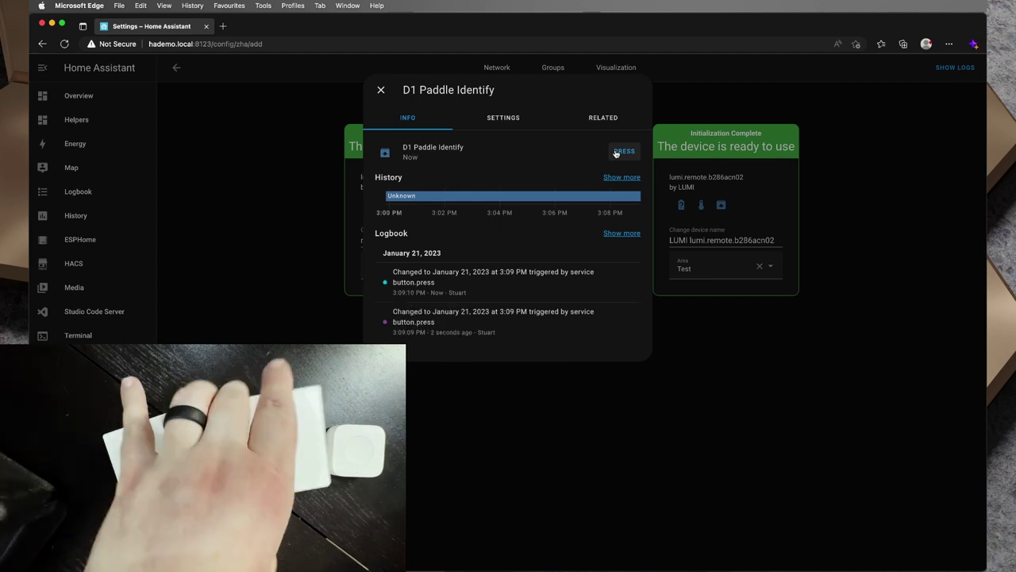
{"action": "left_click", "coordinate": [616, 152]}
{"action": "left_click", "coordinate": [615, 151]}
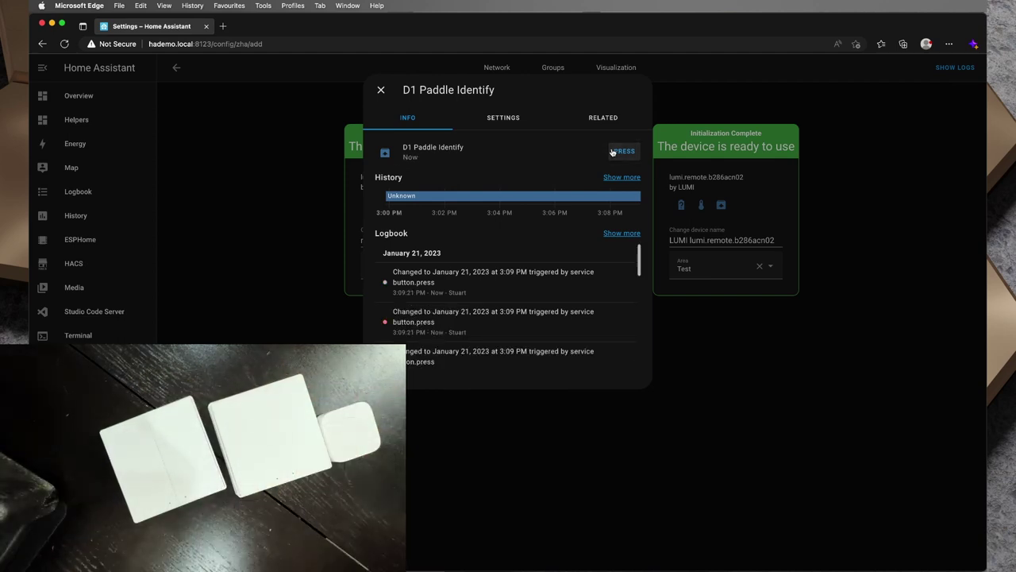
{"action": "left_click", "coordinate": [612, 152]}
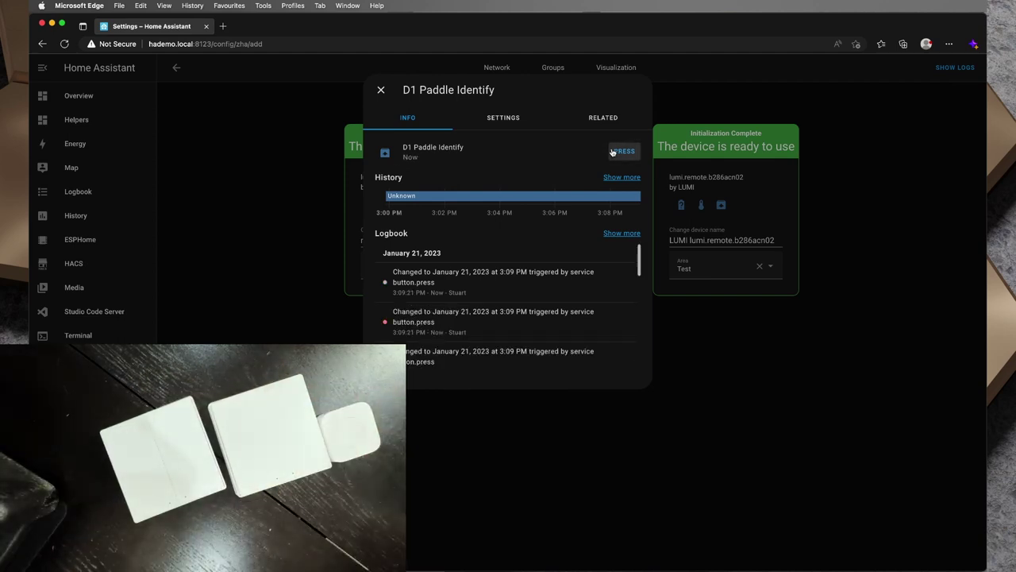
{"action": "left_click", "coordinate": [382, 93]}
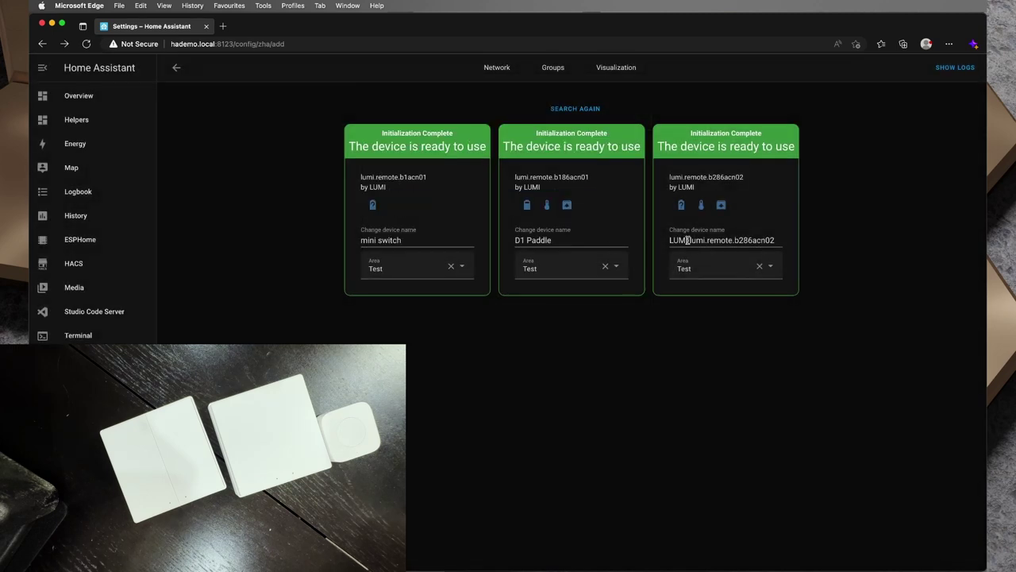
Rename lumi.remote.b286acn02 to 'D1 Paddle 2' and return to the Zigbee devices list
{"action": "left_click", "coordinate": [751, 239]}
{"action": "triple_click", "coordinate": [755, 240]}
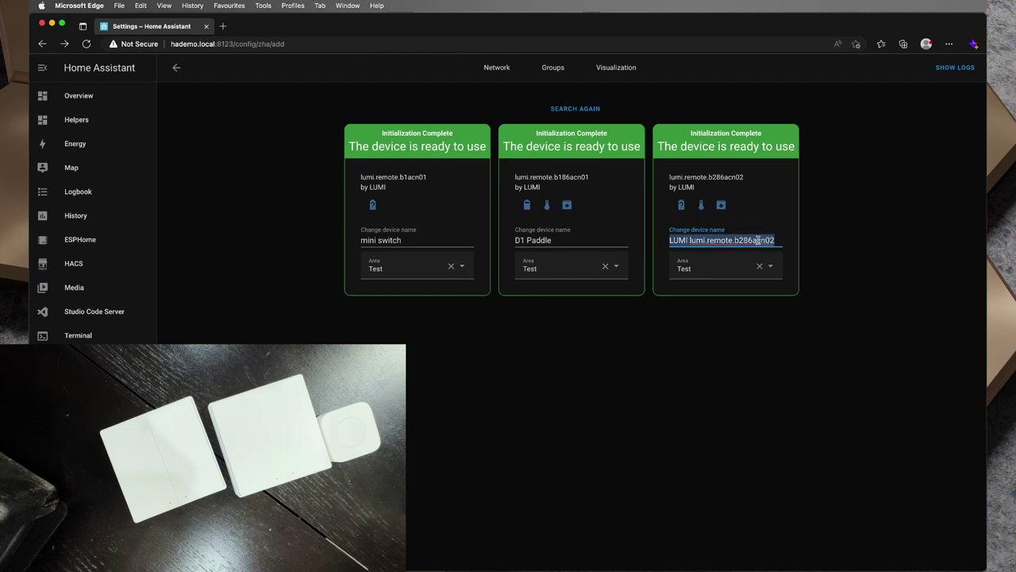
{"action": "type", "text": "D1 Paddle 2"}
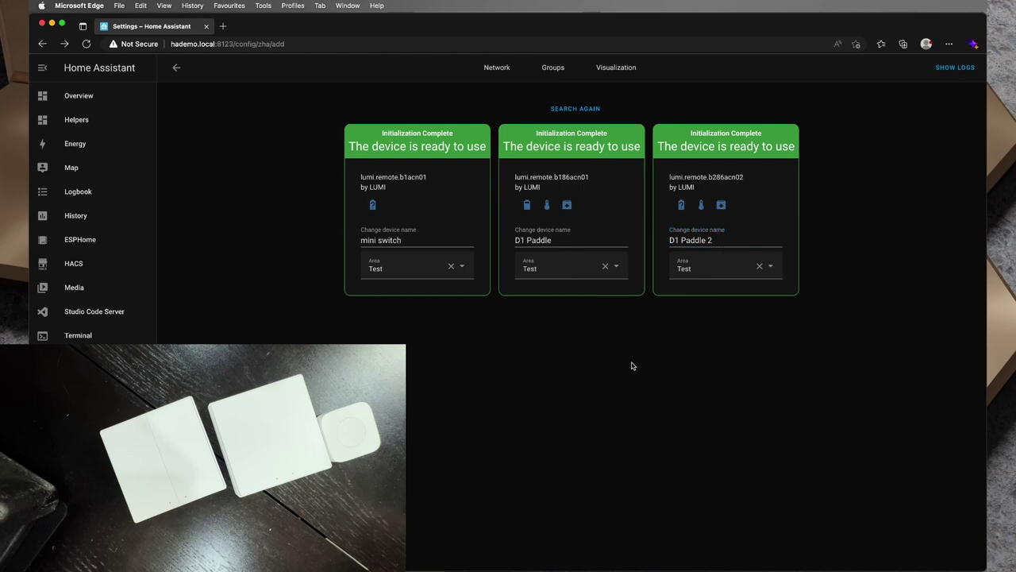
{"action": "left_click", "coordinate": [494, 255]}
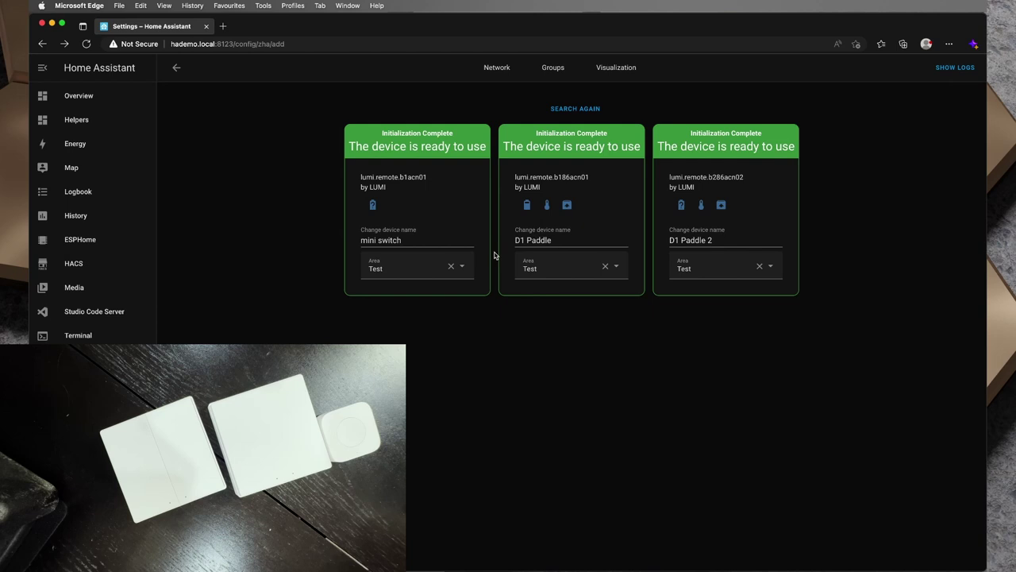
{"action": "left_click", "coordinate": [174, 68]}
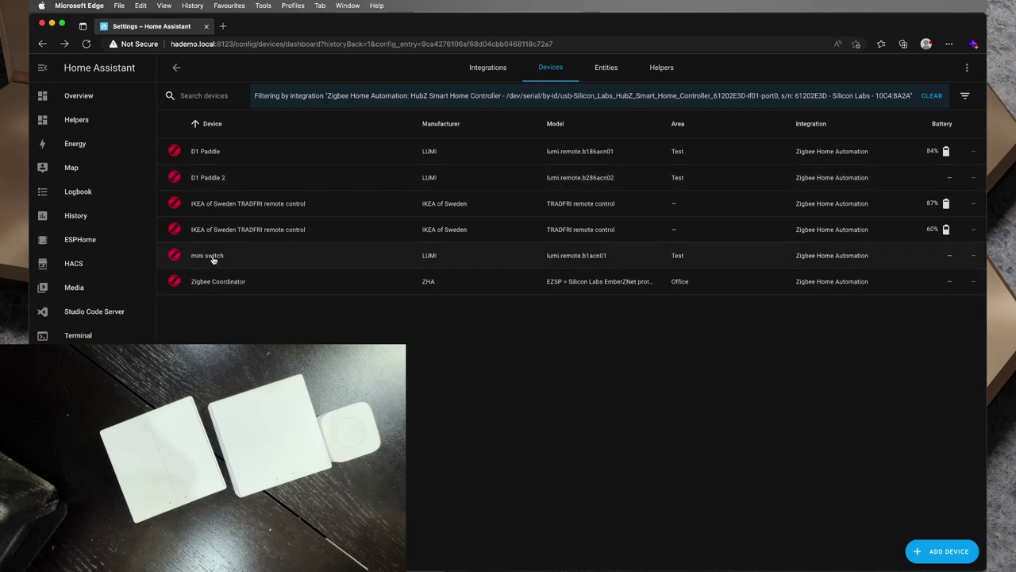
Fire D1 Paddle 2's hidden Identify entity four times, then open the mini switch device page
{"action": "left_click", "coordinate": [204, 182]}
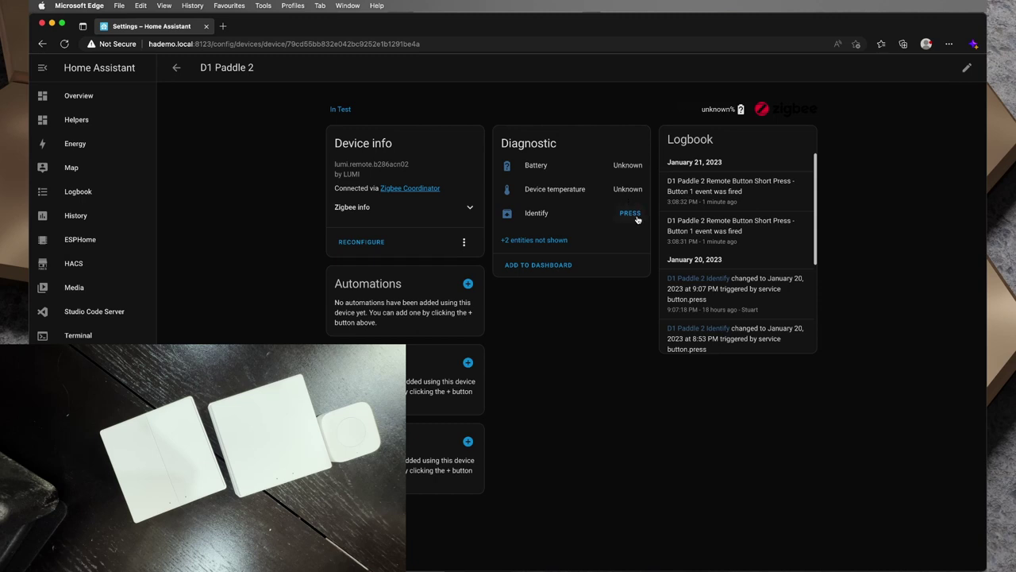
{"action": "left_click", "coordinate": [534, 240]}
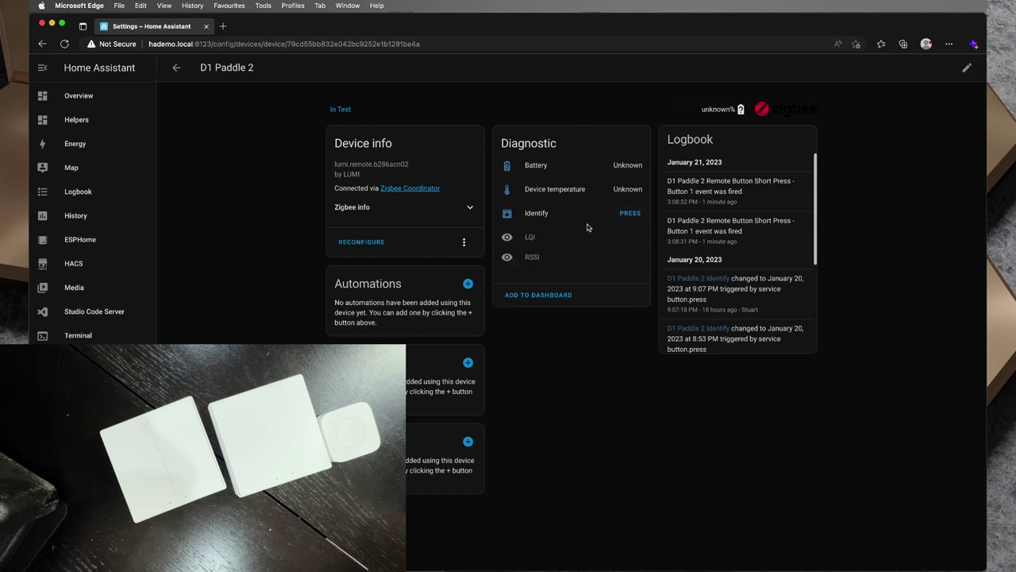
{"action": "left_click", "coordinate": [627, 214]}
{"action": "left_click", "coordinate": [629, 215]}
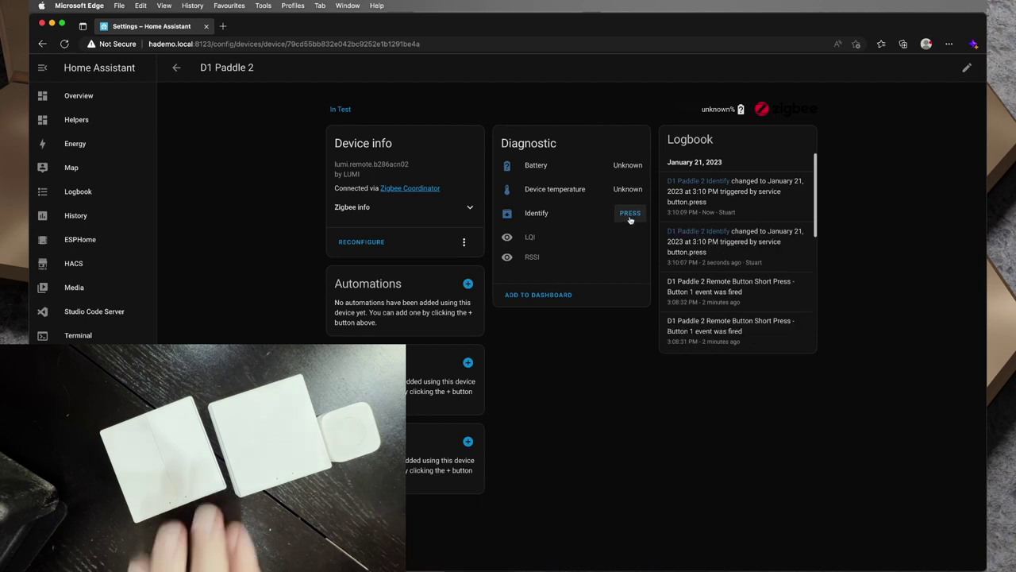
{"action": "left_click", "coordinate": [632, 216]}
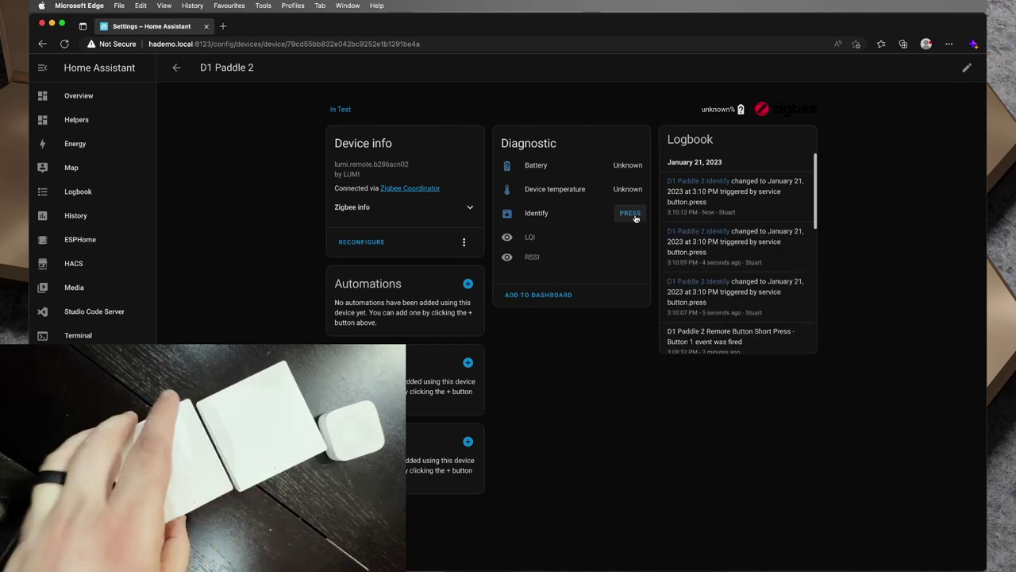
{"action": "left_click", "coordinate": [632, 216]}
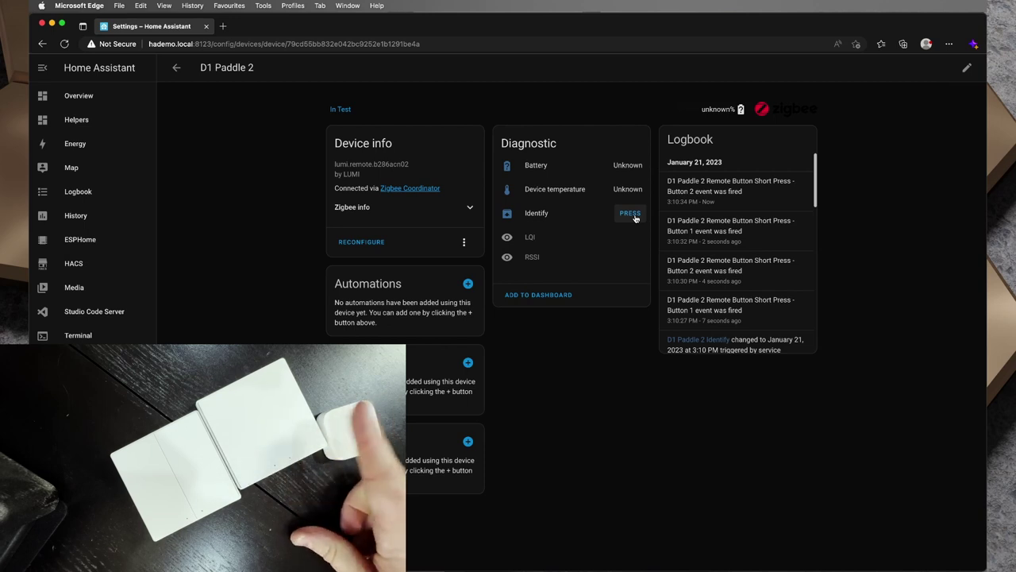
{"action": "left_click", "coordinate": [177, 69]}
{"action": "left_click", "coordinate": [238, 260]}
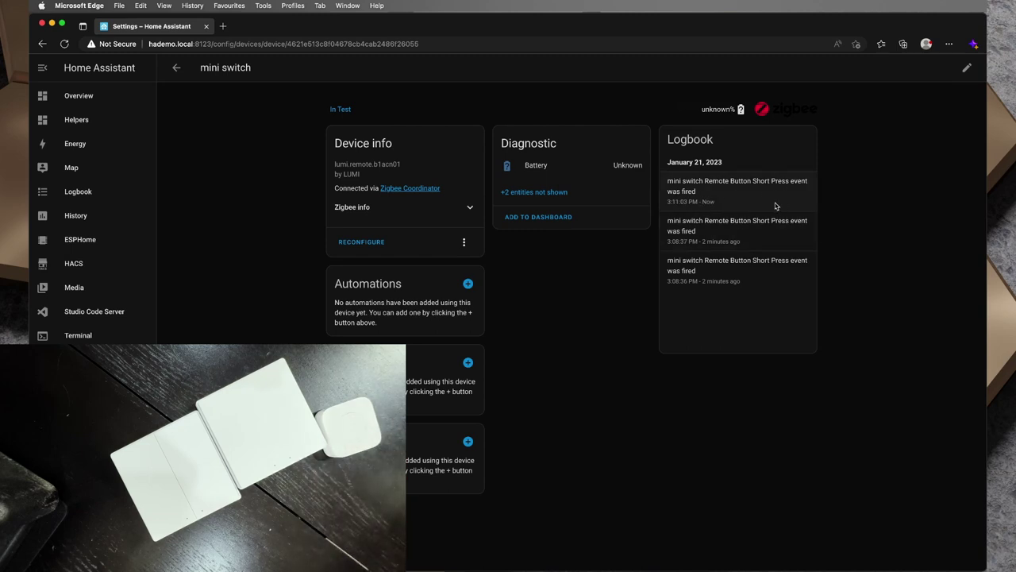
Reveal mini switch's LQI and RSSI entities, view the LQI settings, then go back to the devices list
{"action": "left_click", "coordinate": [508, 192]}
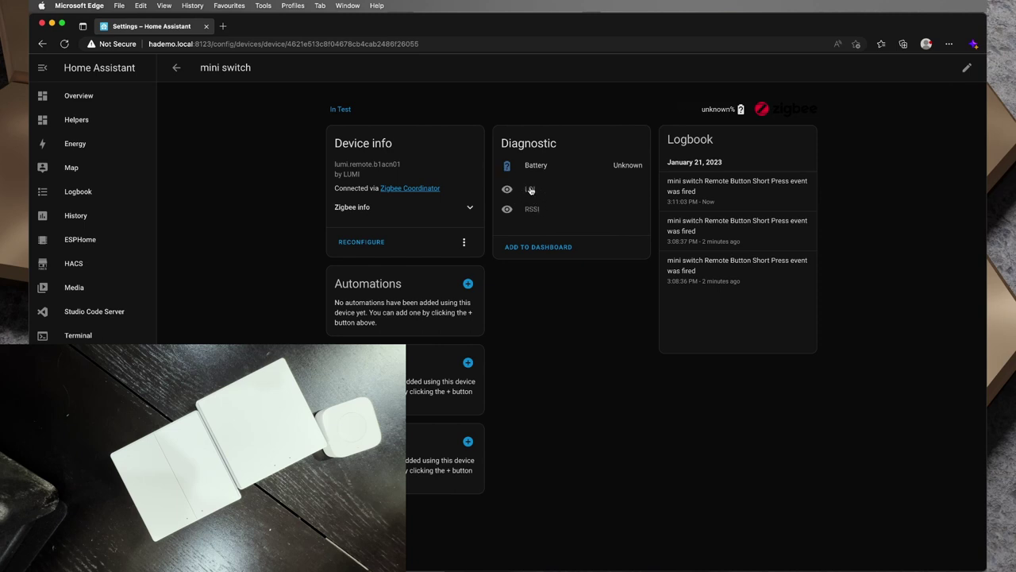
{"action": "left_click", "coordinate": [527, 191]}
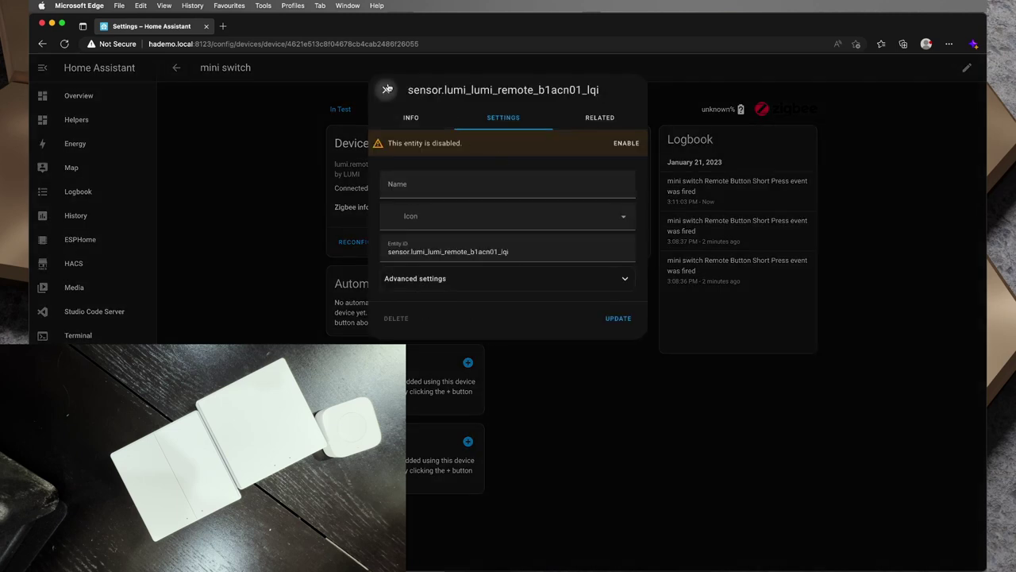
{"action": "left_click", "coordinate": [387, 89]}
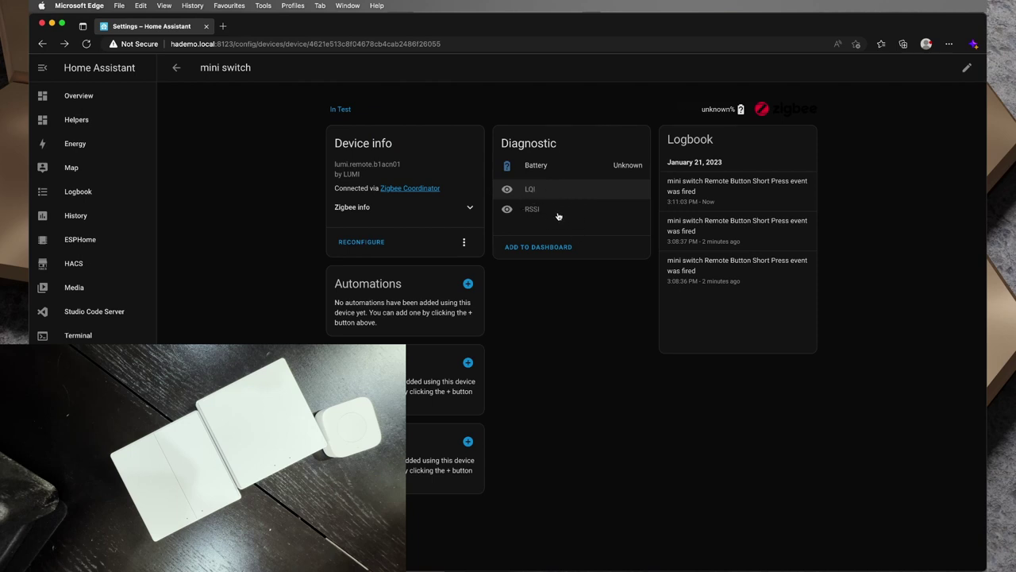
{"action": "left_click", "coordinate": [176, 67]}
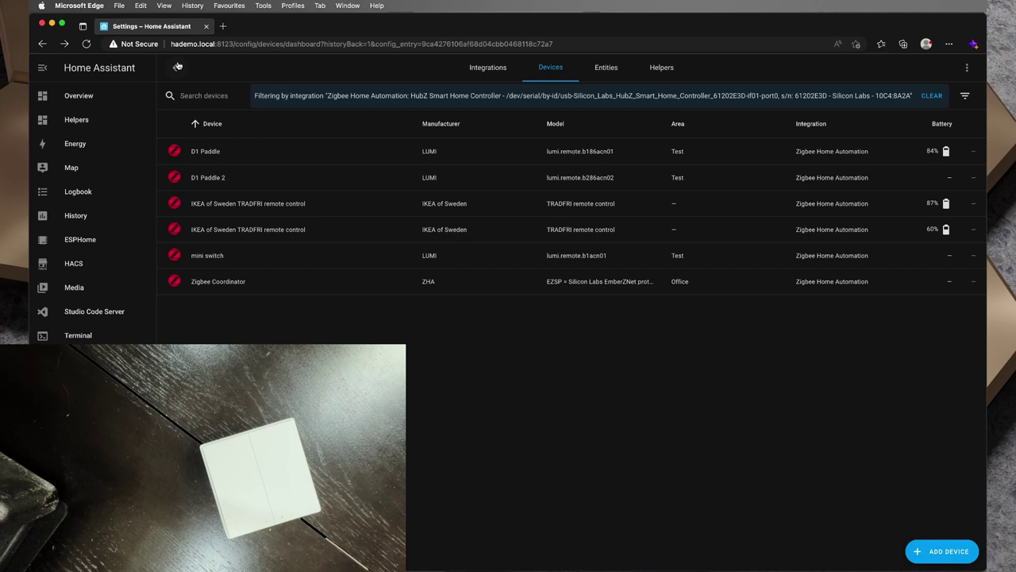
Open D1 Paddle 2's device page and add an automation from its Automations card
{"action": "left_click", "coordinate": [221, 185]}
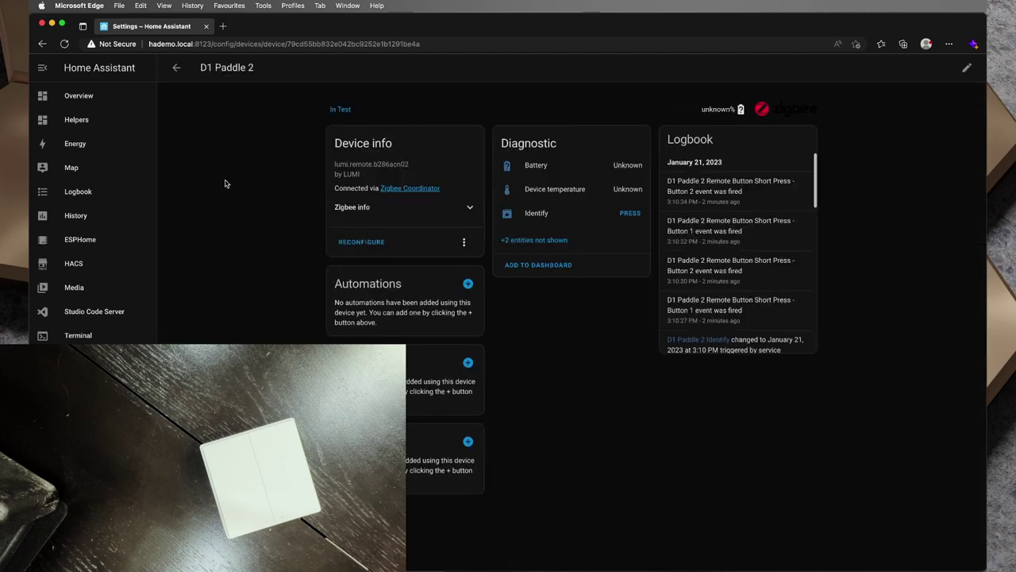
{"action": "left_click", "coordinate": [470, 285]}
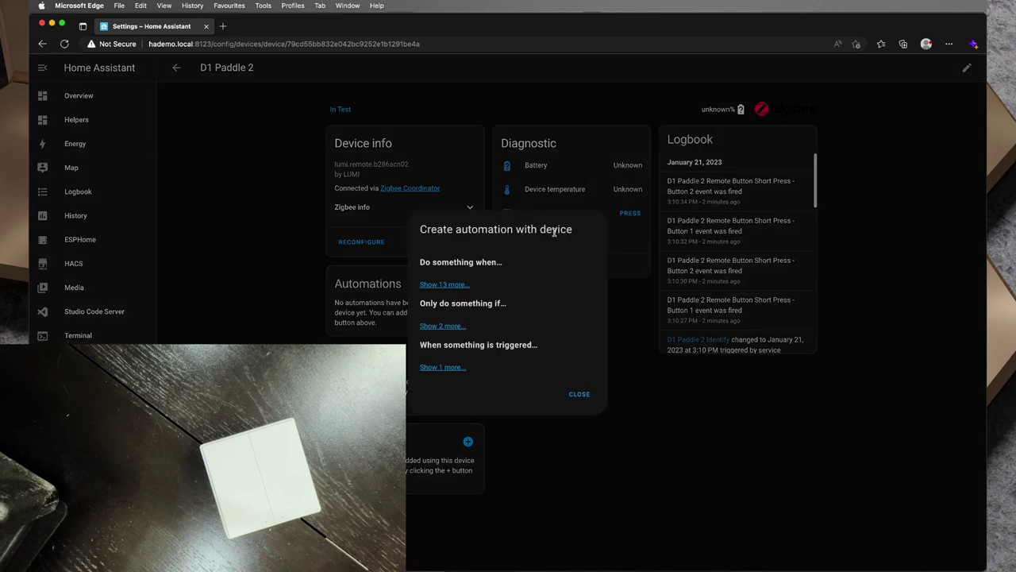
Expand the 'Do something when...' list to show 13 more D1 Paddle 2 triggers
{"action": "left_click", "coordinate": [446, 285]}
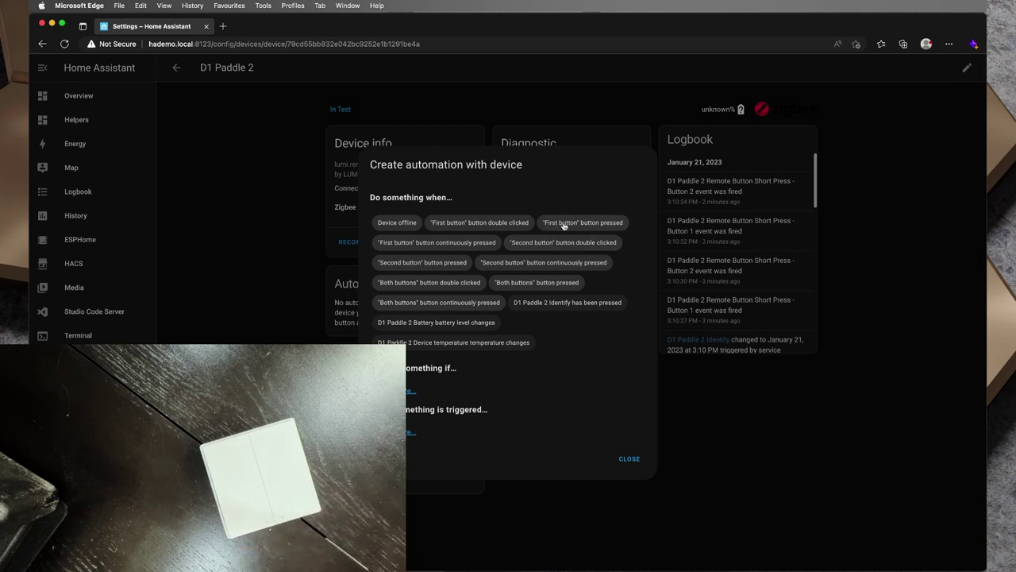
Trigger on 'First button pressed' and call light.toggle on Dining Room Lights
{"action": "left_click", "coordinate": [563, 226]}
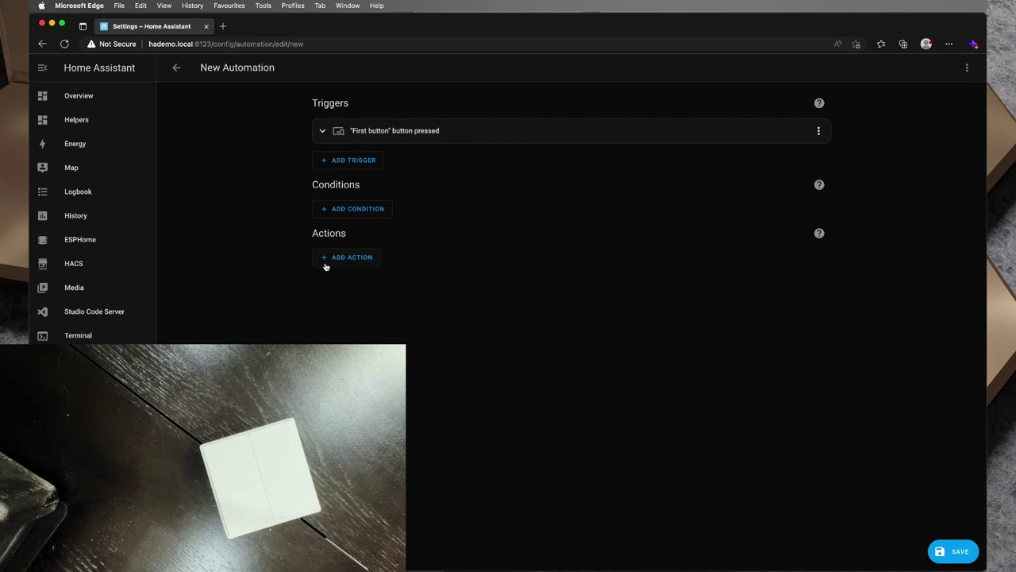
{"action": "left_click", "coordinate": [346, 258]}
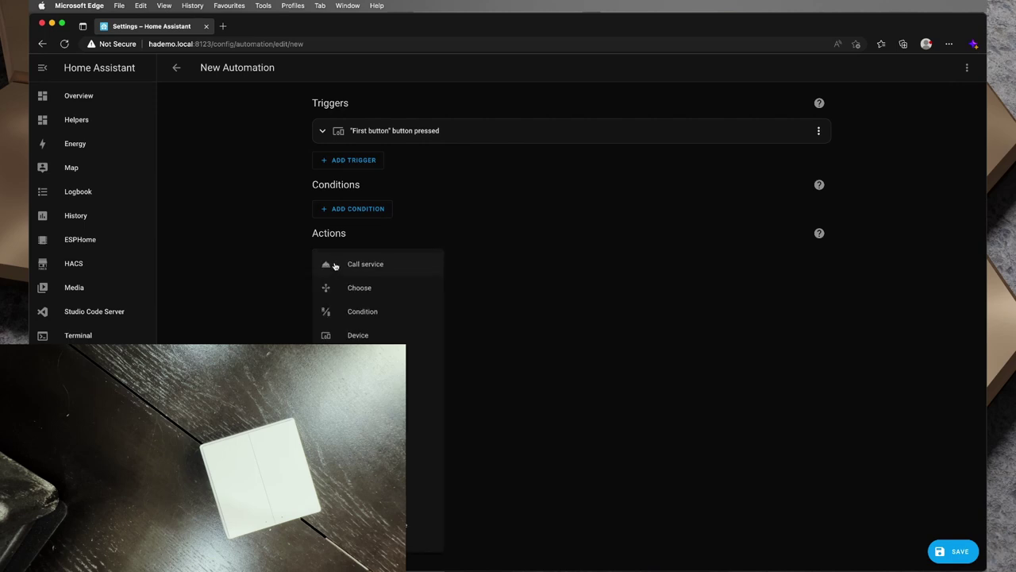
{"action": "left_click", "coordinate": [377, 267]}
{"action": "left_click", "coordinate": [451, 292]}
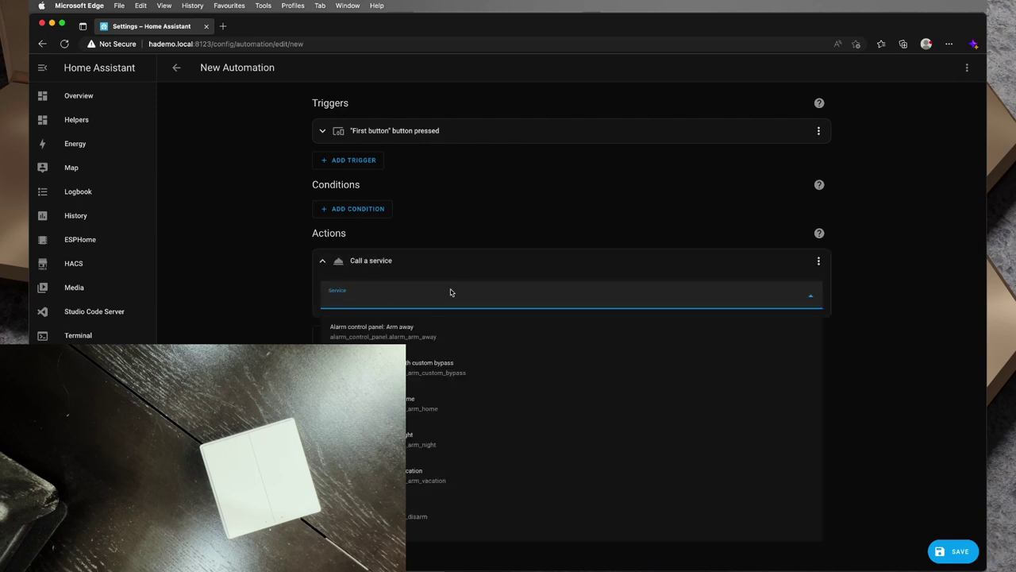
{"action": "type", "text": "light.togg"}
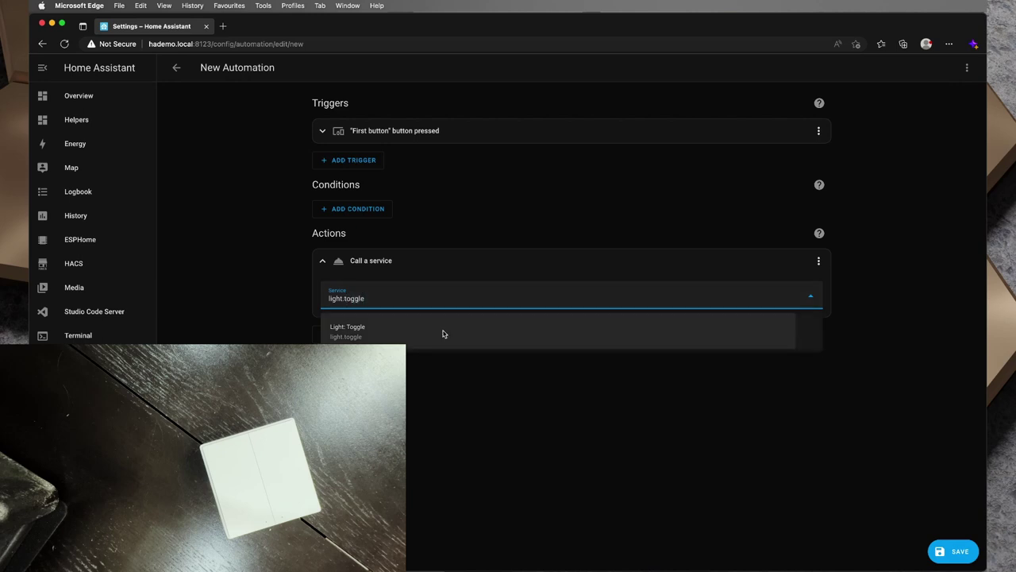
{"action": "type", "text": "le"}
{"action": "left_click", "coordinate": [443, 332]}
{"action": "left_click", "coordinate": [745, 362]}
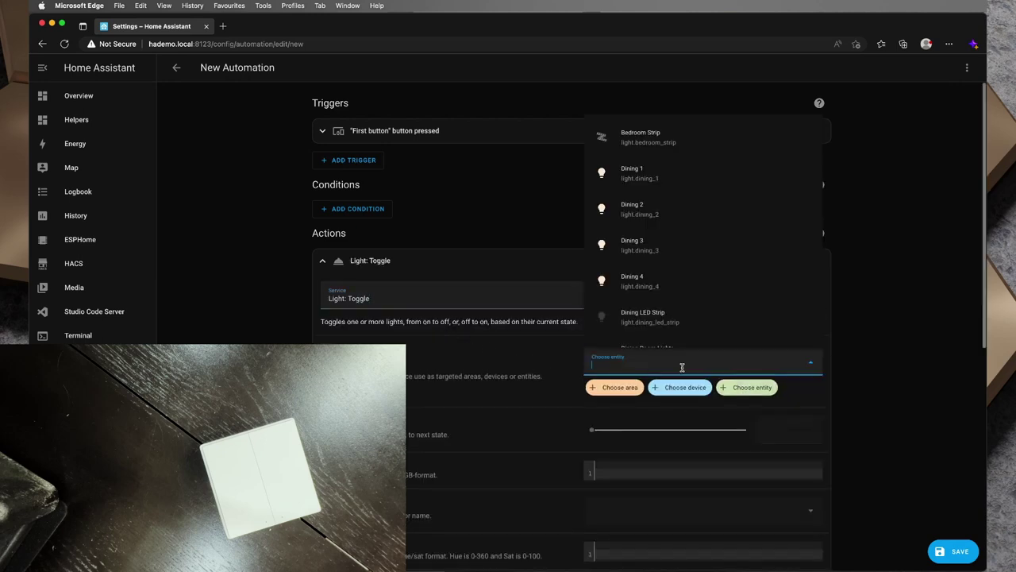
{"action": "type", "text": "dining"}
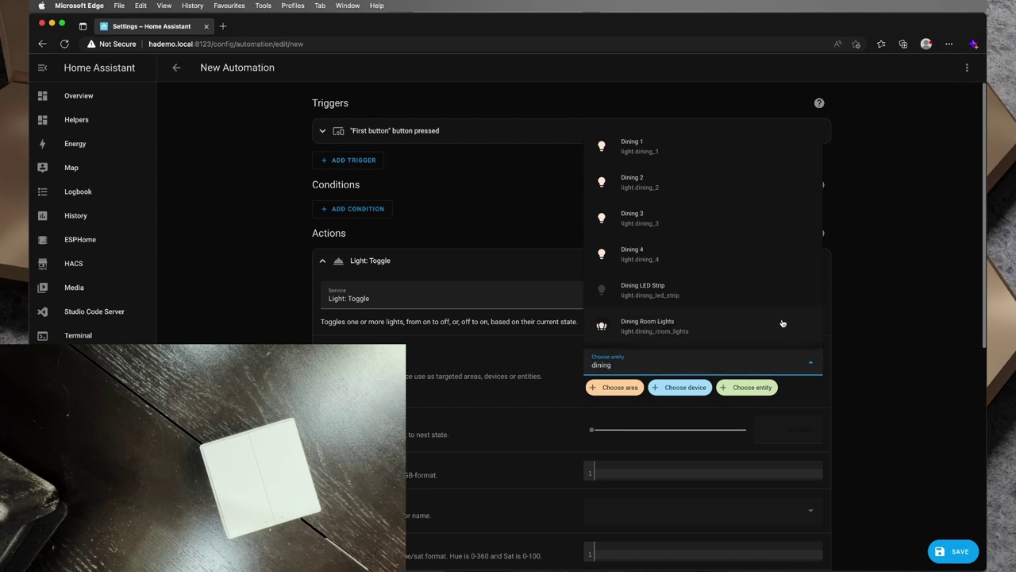
{"action": "left_click", "coordinate": [709, 324]}
Save the automation as 'Dual Paddle - B1 Single Click - Dining Lights'
{"action": "left_click", "coordinate": [954, 551]}
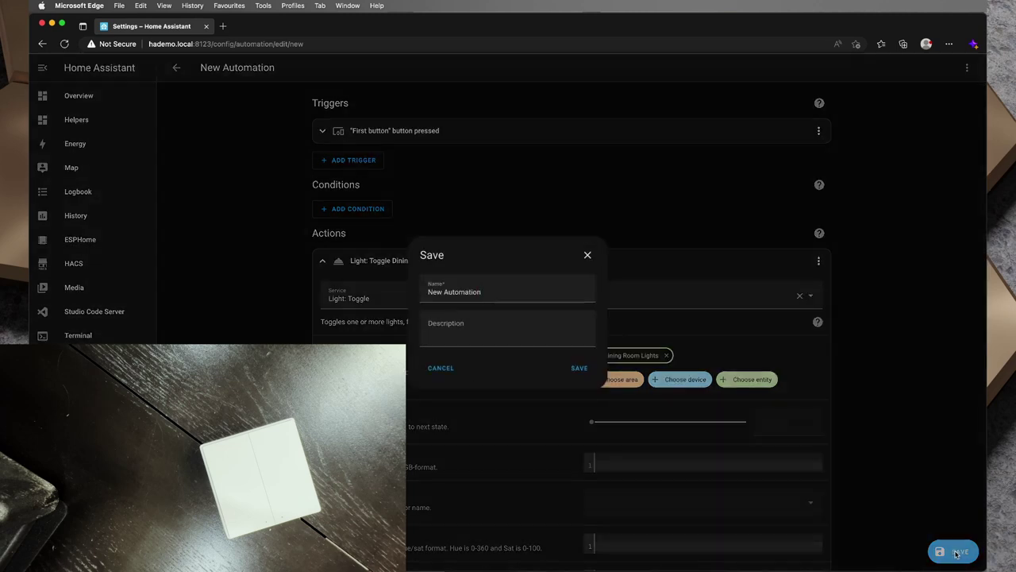
{"action": "triple_click", "coordinate": [508, 293]}
{"action": "type", "text": "D1 al Paddle - Di"}
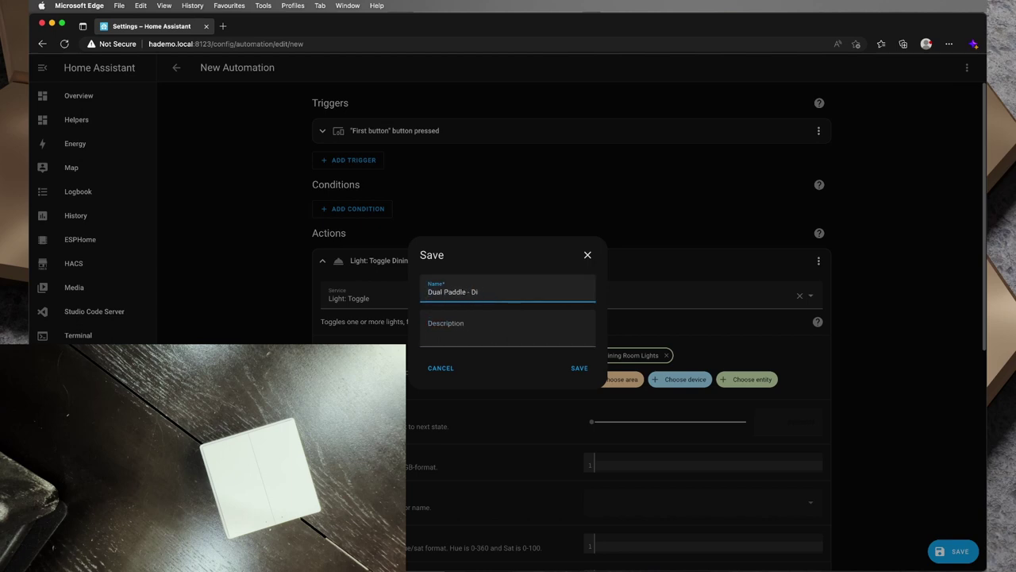
{"action": "type", "text": " - B1 Single Click - Dining Lights"}
{"action": "key", "text": "Return"}
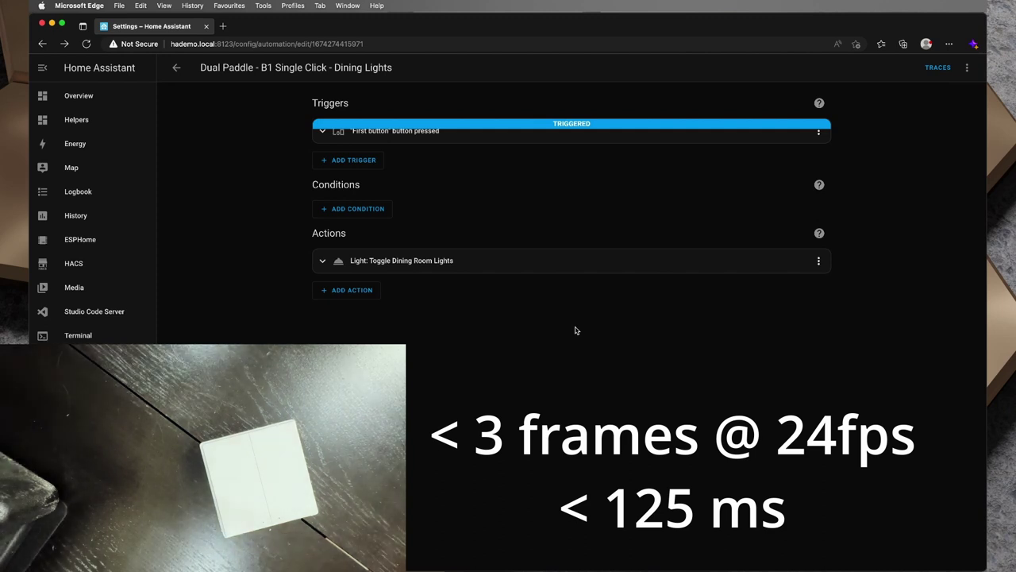
Go back to the D1 Paddle 2 device page after the Dining Lights automation triggered
{"action": "left_click", "coordinate": [175, 69]}
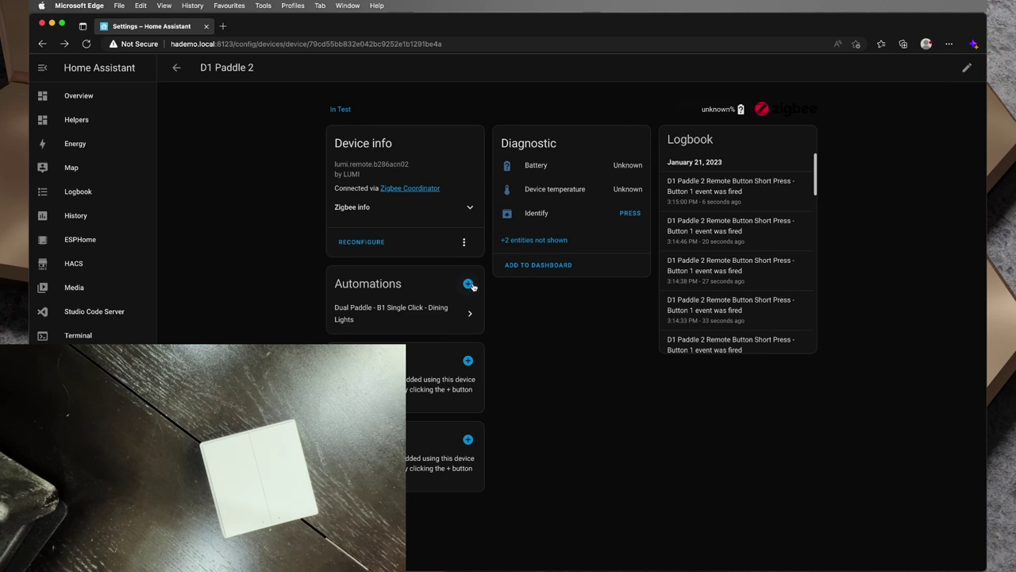
Start a new D1 Paddle 2 automation triggered by a first-button double click
{"action": "left_click", "coordinate": [468, 284]}
{"action": "left_click", "coordinate": [447, 285]}
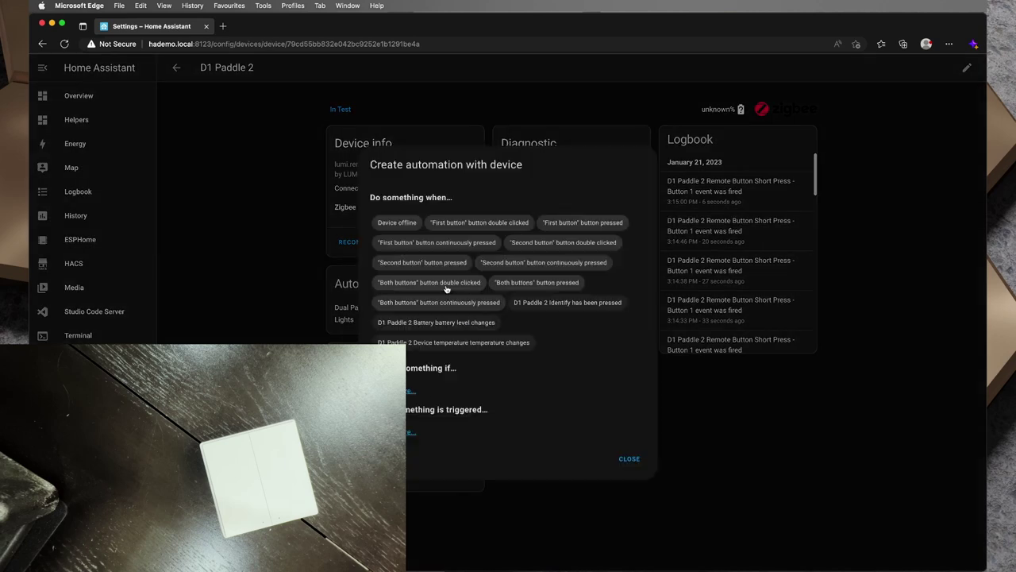
{"action": "left_click", "coordinate": [490, 224]}
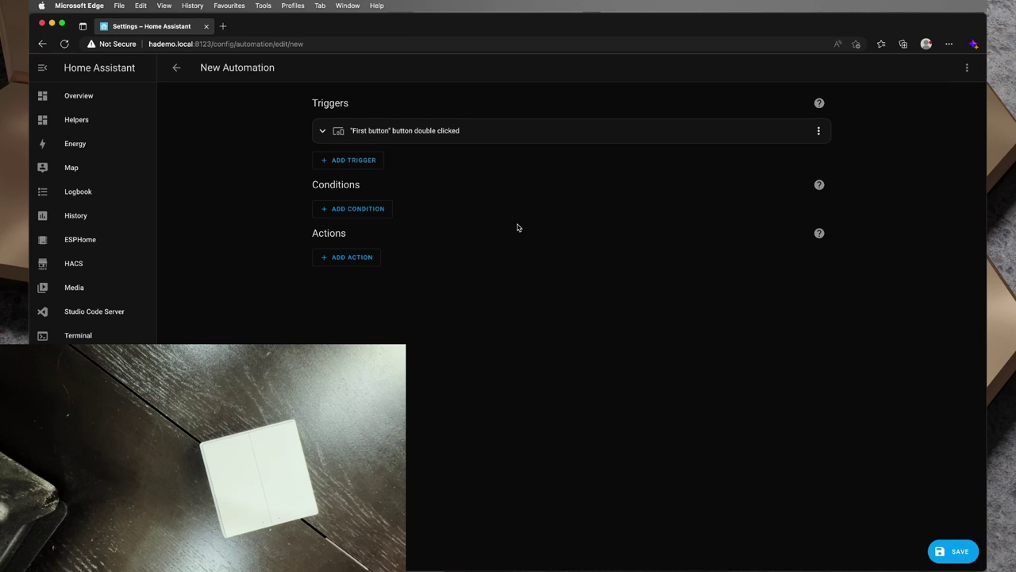
Add a Light: Toggle service action targeting the WLED-Bar light
{"action": "left_click", "coordinate": [365, 261]}
{"action": "left_click", "coordinate": [379, 264]}
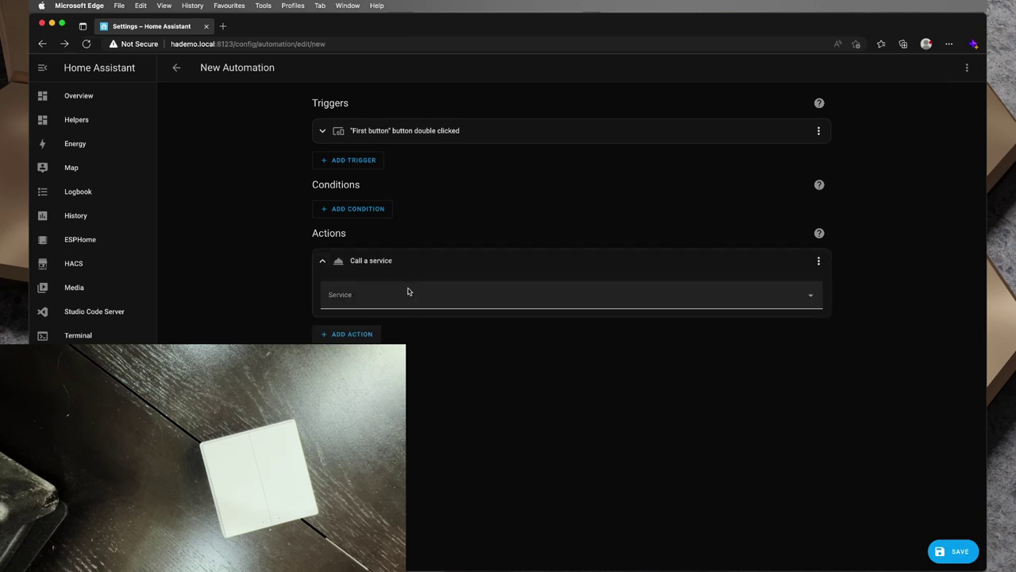
{"action": "left_click", "coordinate": [408, 292]}
{"action": "type", "text": "light."}
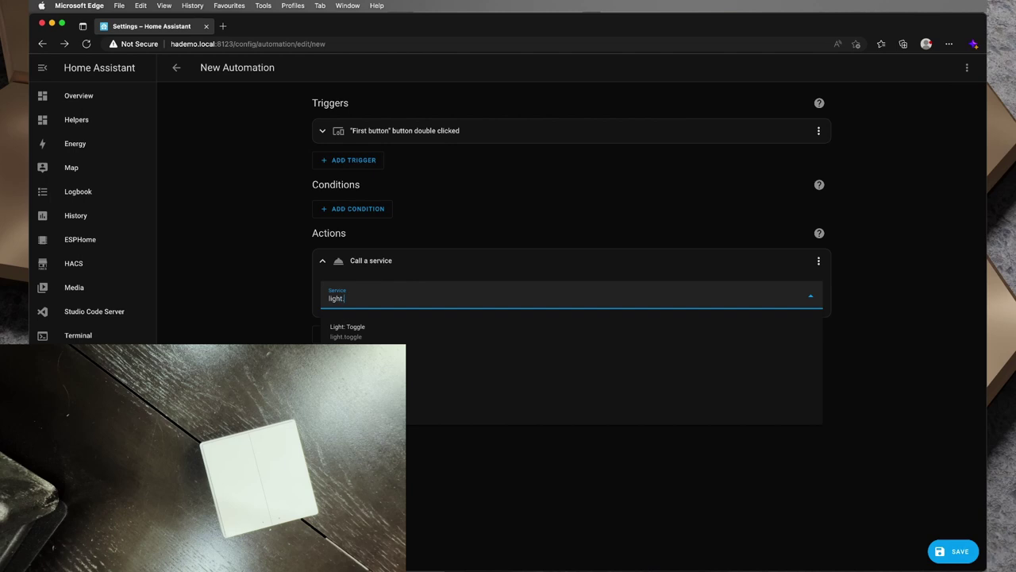
{"action": "key", "text": "Down"}
{"action": "key", "text": "Return"}
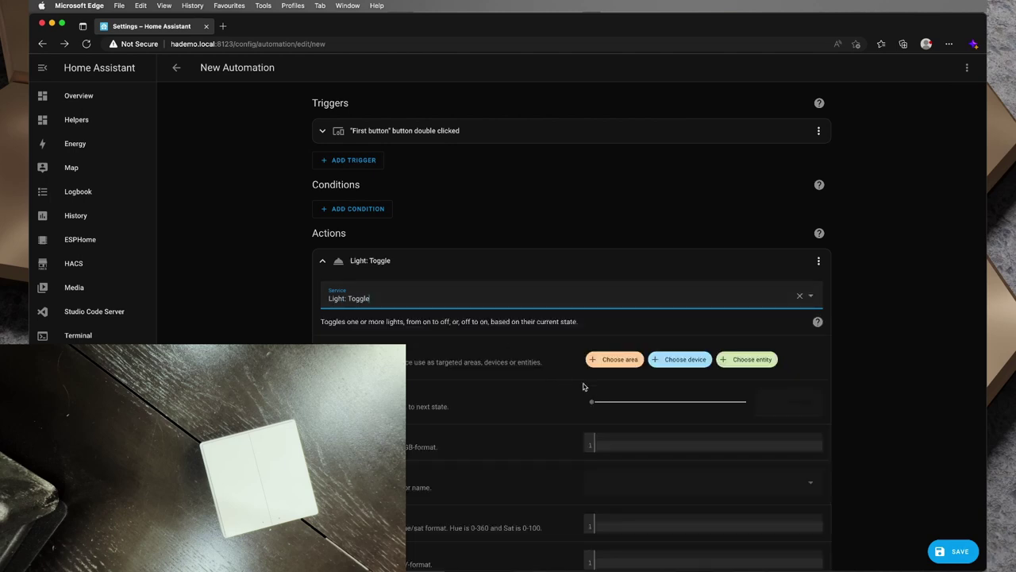
{"action": "left_click", "coordinate": [739, 363]}
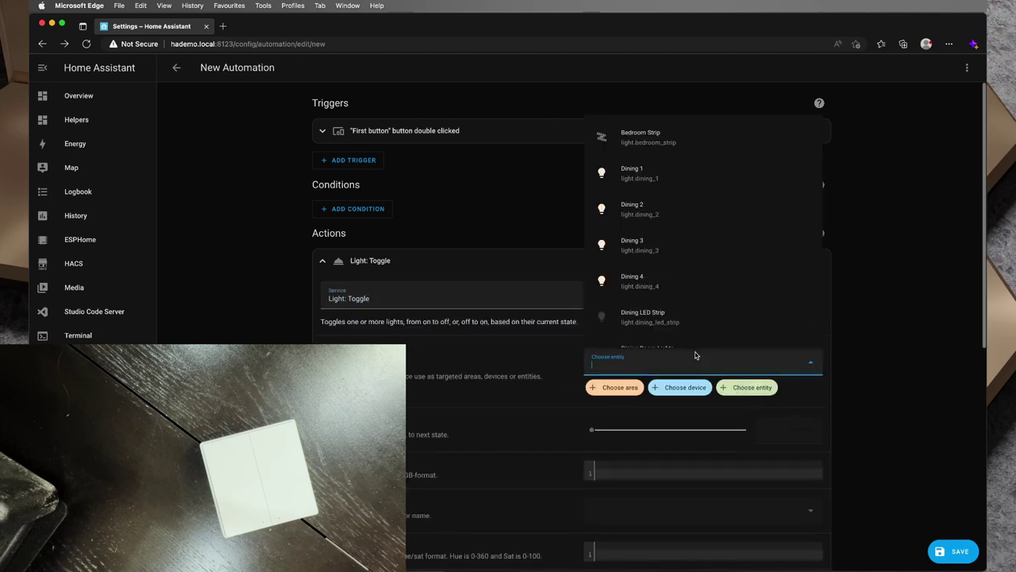
{"action": "type", "text": "wled"}
{"action": "left_click", "coordinate": [690, 319]}
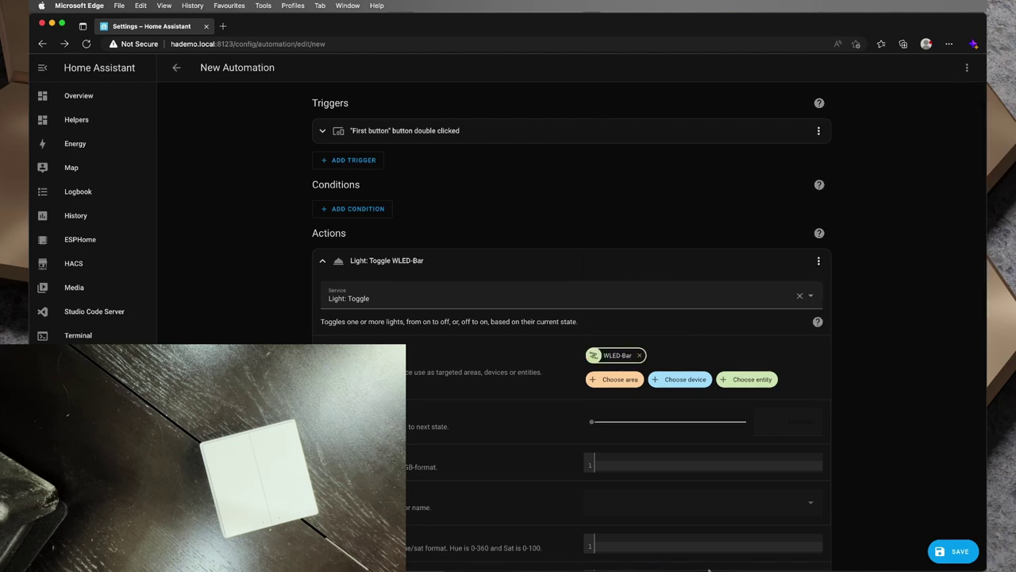
Save the automation as 'Dual Paddle - B1 Double - Bar Lights'
{"action": "left_click", "coordinate": [961, 551]}
{"action": "triple_click", "coordinate": [487, 291]}
{"action": "type", "text": "Dual Paddle - B1 Double - Bar Lights"}
{"action": "left_click", "coordinate": [579, 367]}
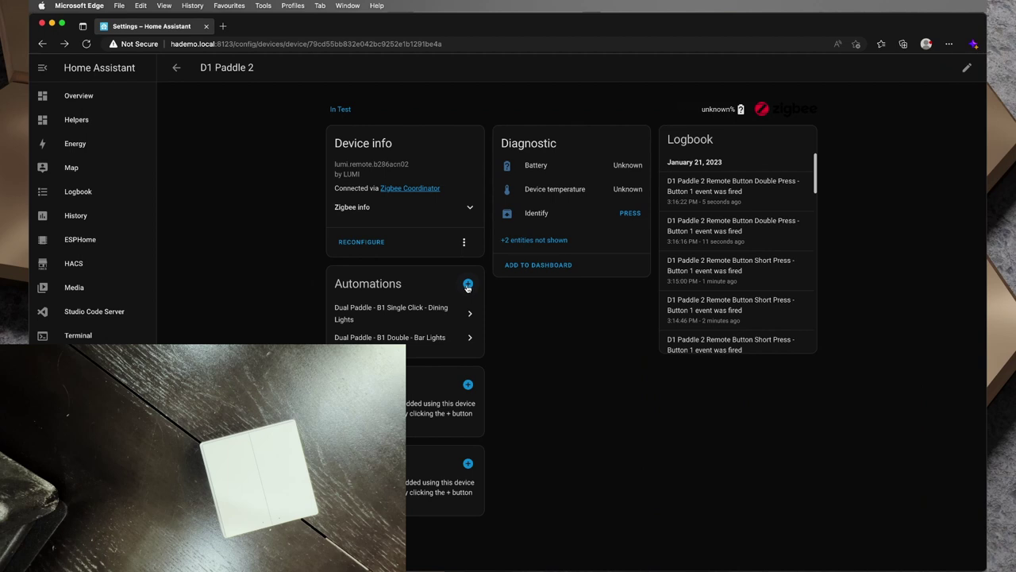
Start a new D1 Paddle 2 automation triggered by both buttons continuously pressed
{"action": "left_click", "coordinate": [467, 284]}
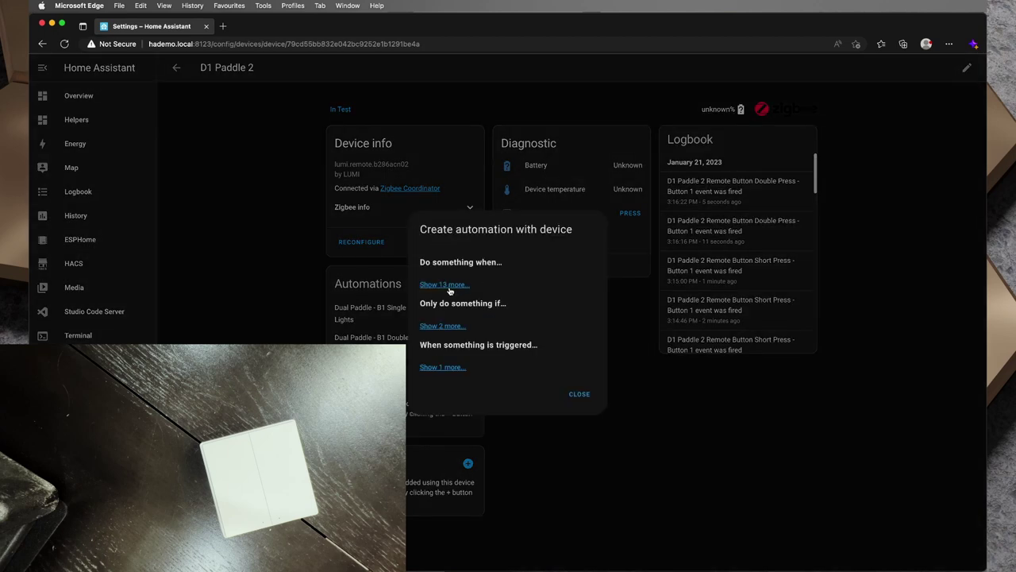
{"action": "left_click", "coordinate": [444, 284]}
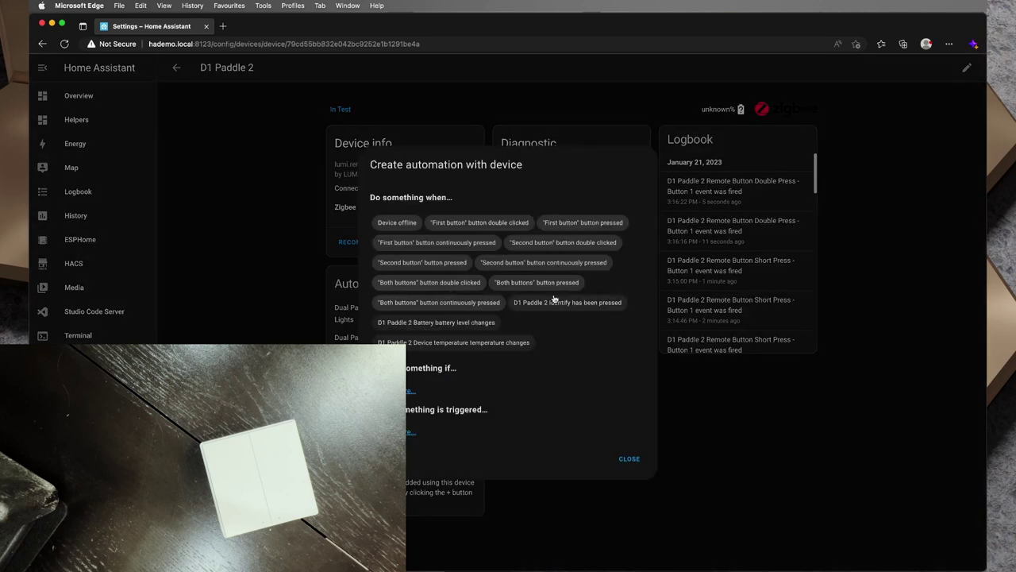
{"action": "left_click", "coordinate": [449, 306]}
Add a Light: Toggle service action targeting the Mirabella Genio Bulb
{"action": "left_click", "coordinate": [350, 265]}
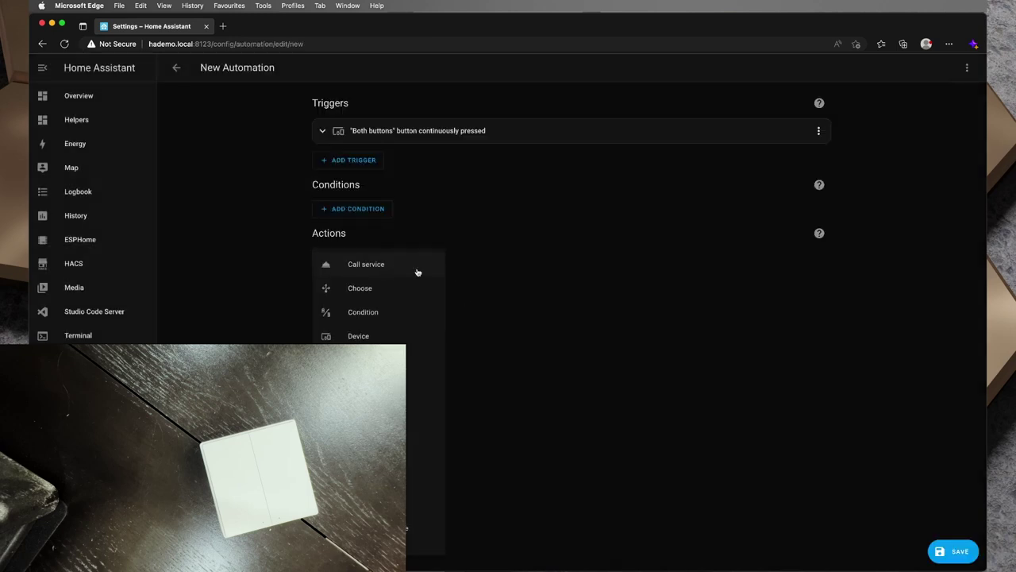
{"action": "left_click", "coordinate": [386, 265]}
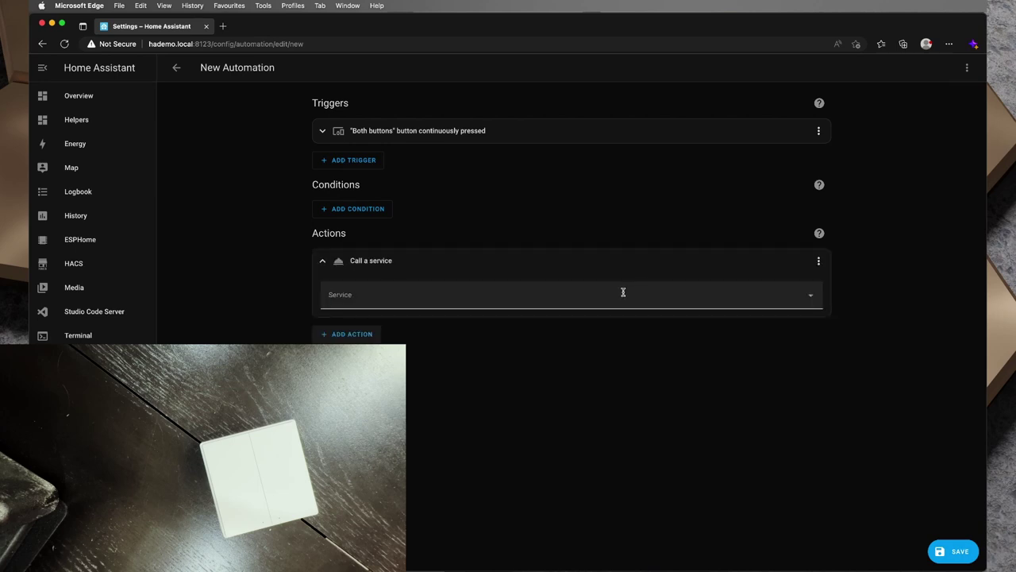
{"action": "left_click", "coordinate": [623, 292]}
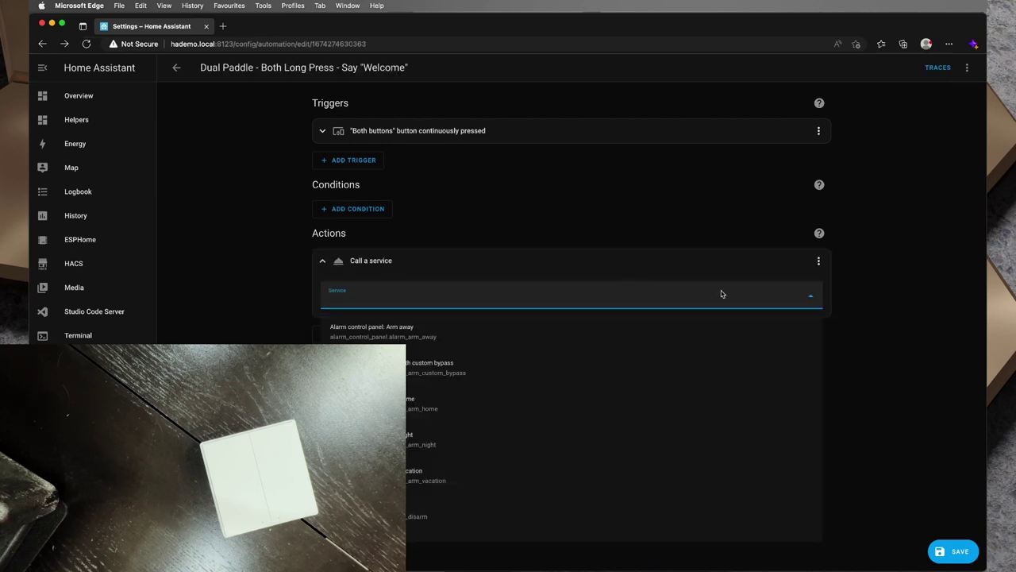
{"action": "type", "text": "light"}
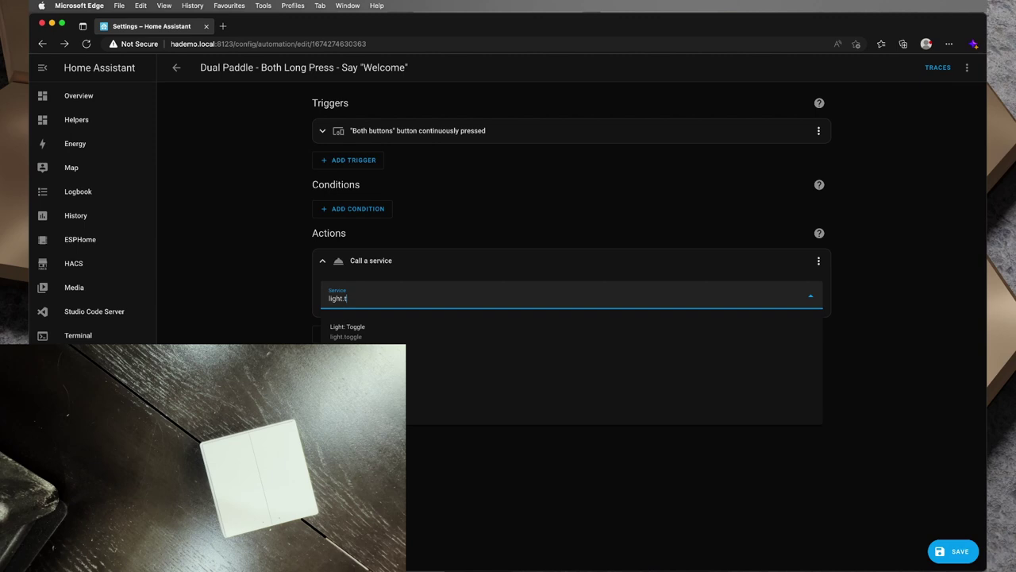
{"action": "type", "text": ".t"}
{"action": "left_click", "coordinate": [458, 332]}
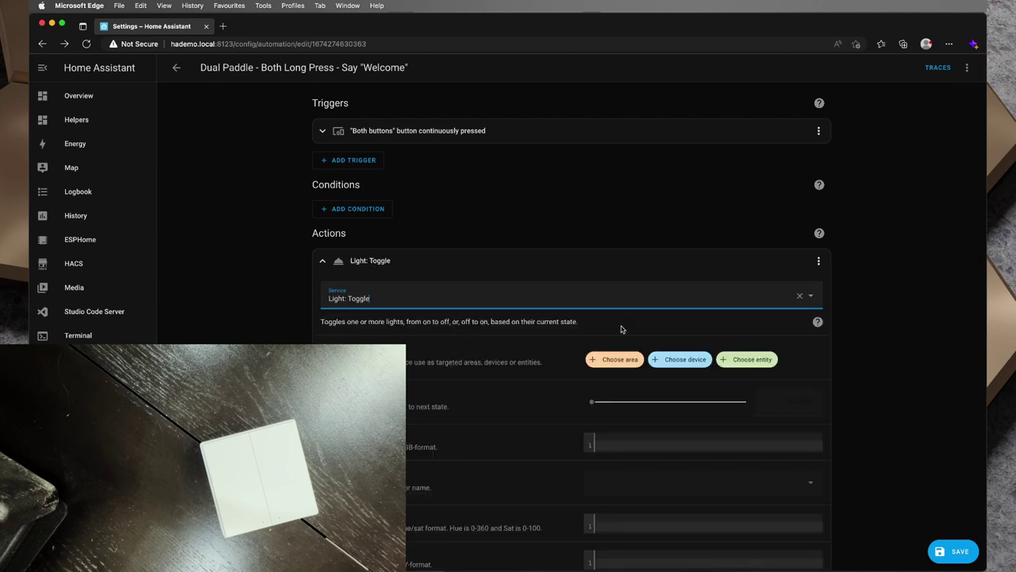
{"action": "left_click", "coordinate": [758, 359]}
{"action": "type", "text": "mira"}
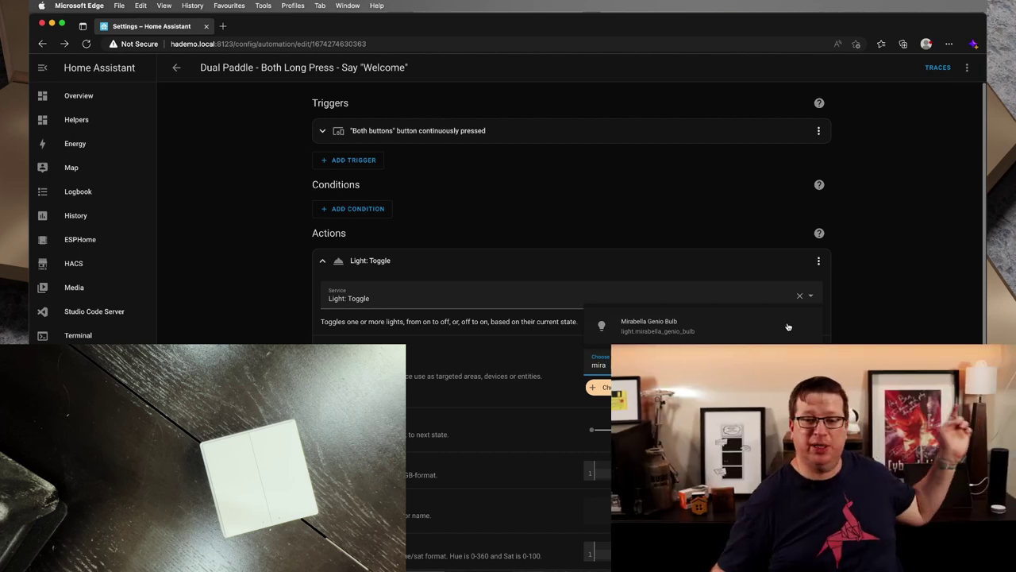
{"action": "left_click", "coordinate": [735, 333]}
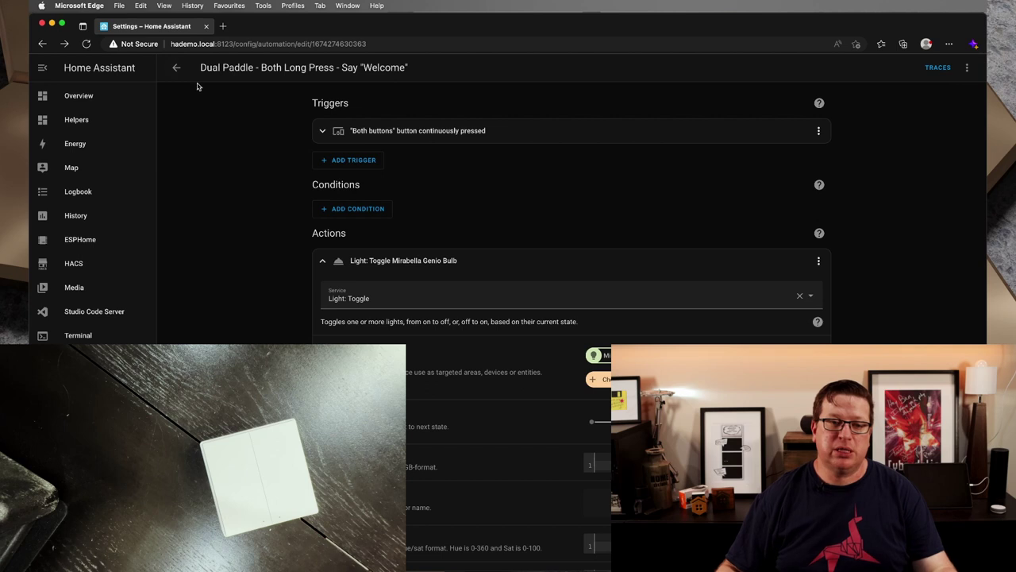
Open the mini switch device page and show all its triggers for a new automation
{"action": "left_click", "coordinate": [177, 69]}
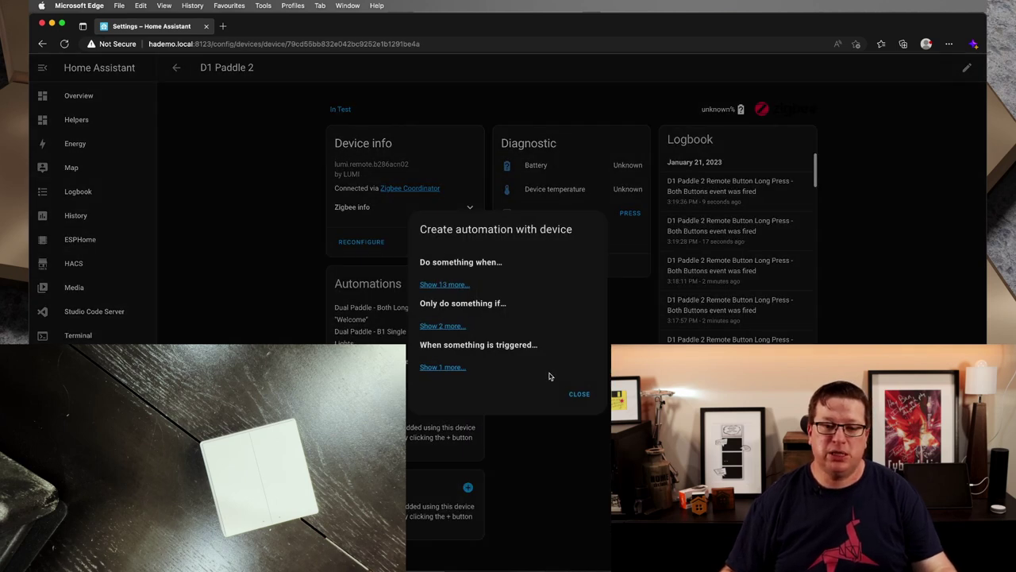
{"action": "left_click", "coordinate": [570, 394]}
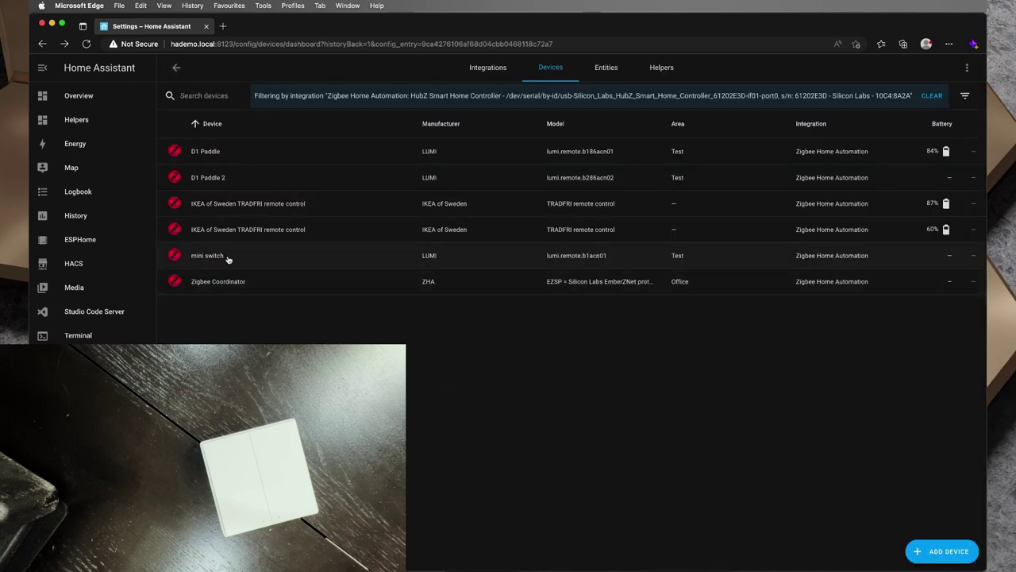
{"action": "left_click", "coordinate": [229, 261]}
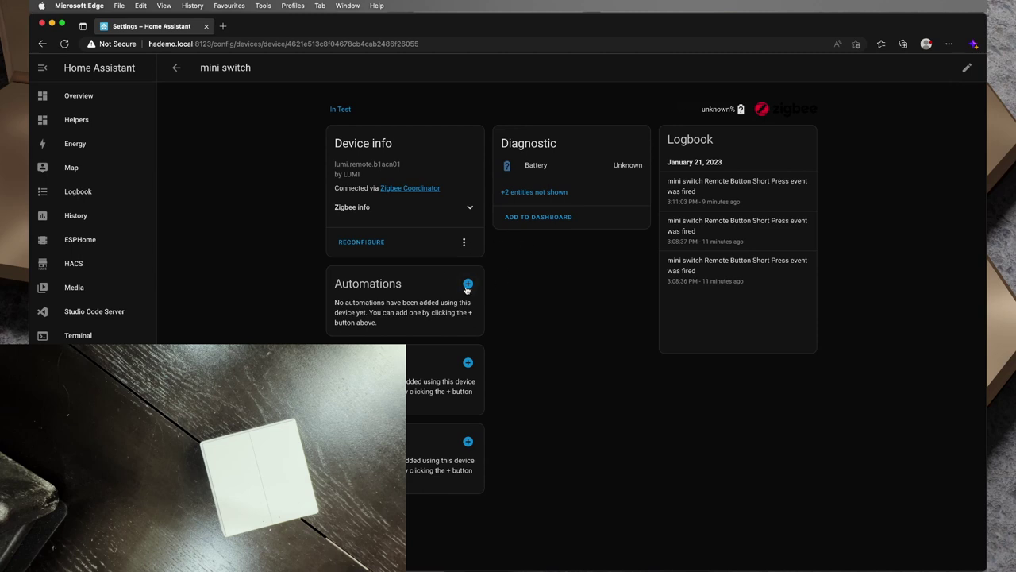
{"action": "left_click", "coordinate": [467, 284]}
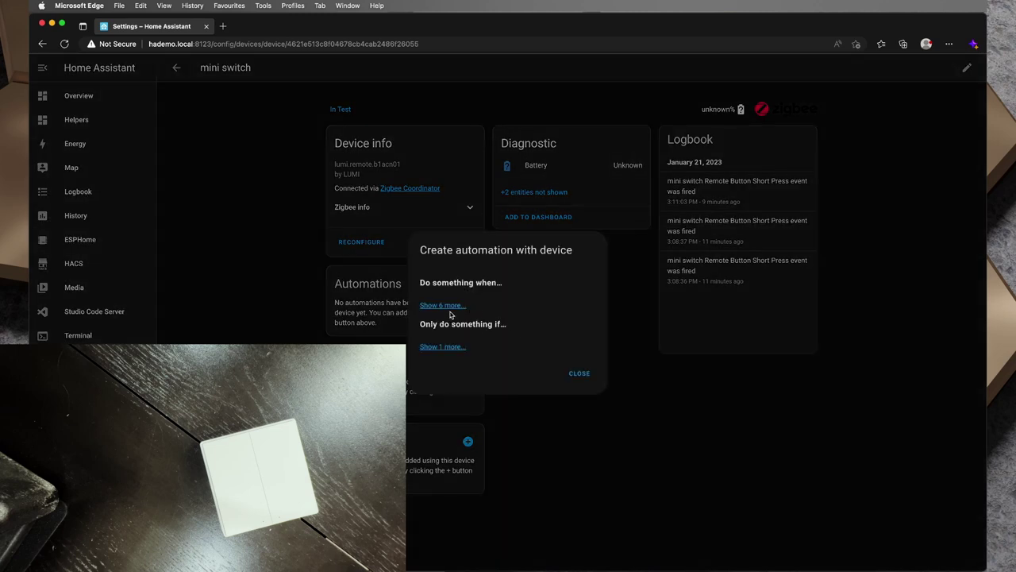
{"action": "left_click", "coordinate": [440, 306]}
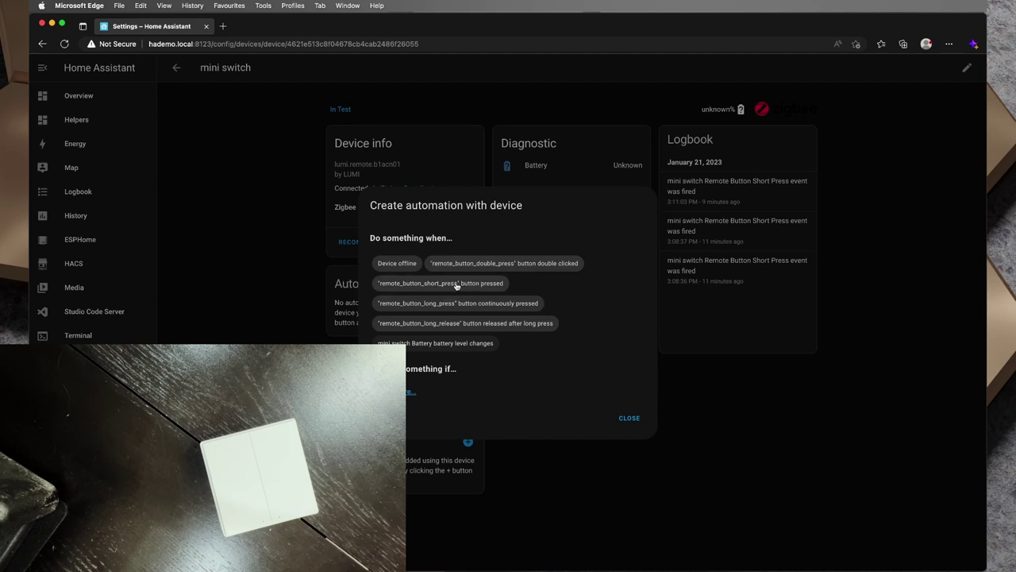
Trigger on remote_button_short_press and toggle Dining Room Lights with Light: Toggle
{"action": "left_click", "coordinate": [456, 284]}
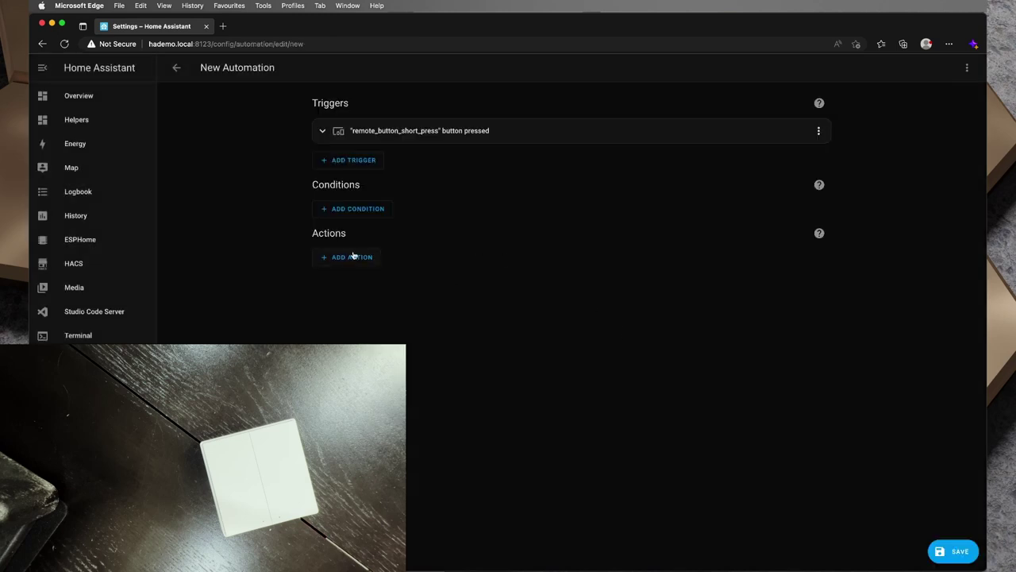
{"action": "left_click", "coordinate": [359, 256]}
{"action": "left_click", "coordinate": [407, 268]}
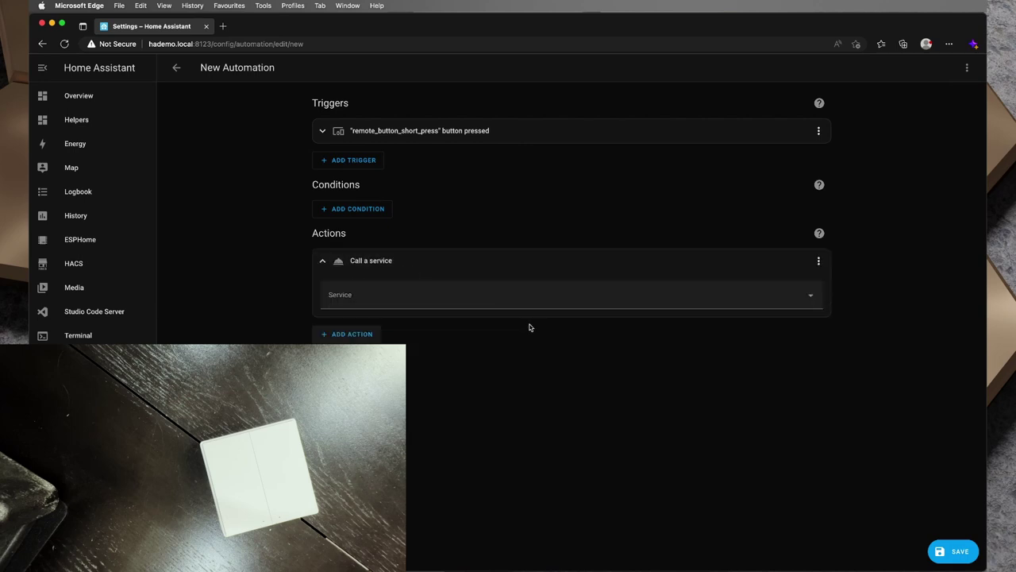
{"action": "left_click", "coordinate": [529, 297]}
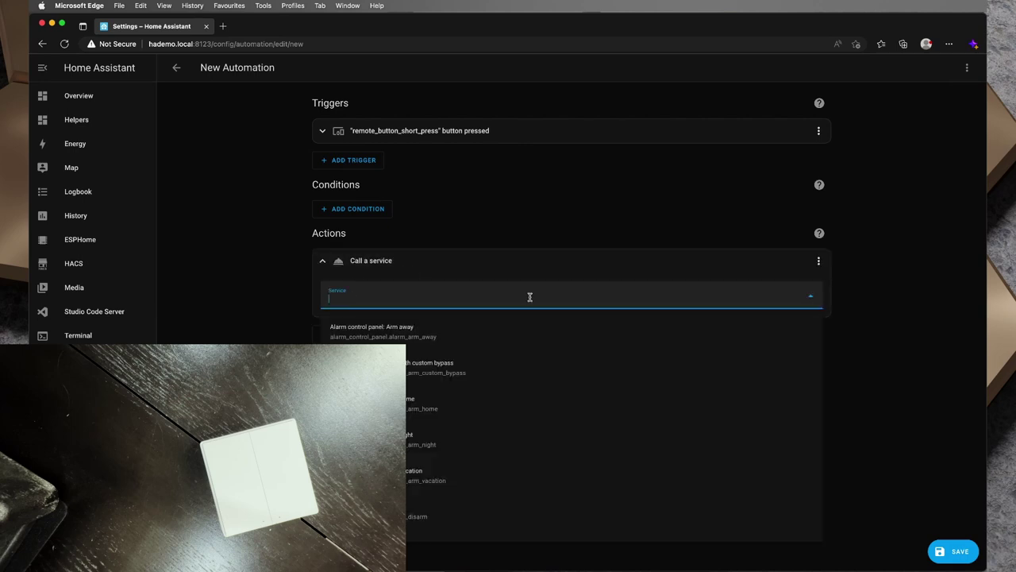
{"action": "type", "text": "light."}
{"action": "key", "text": "Down"}
{"action": "key", "text": "Return"}
{"action": "left_click", "coordinate": [749, 359]}
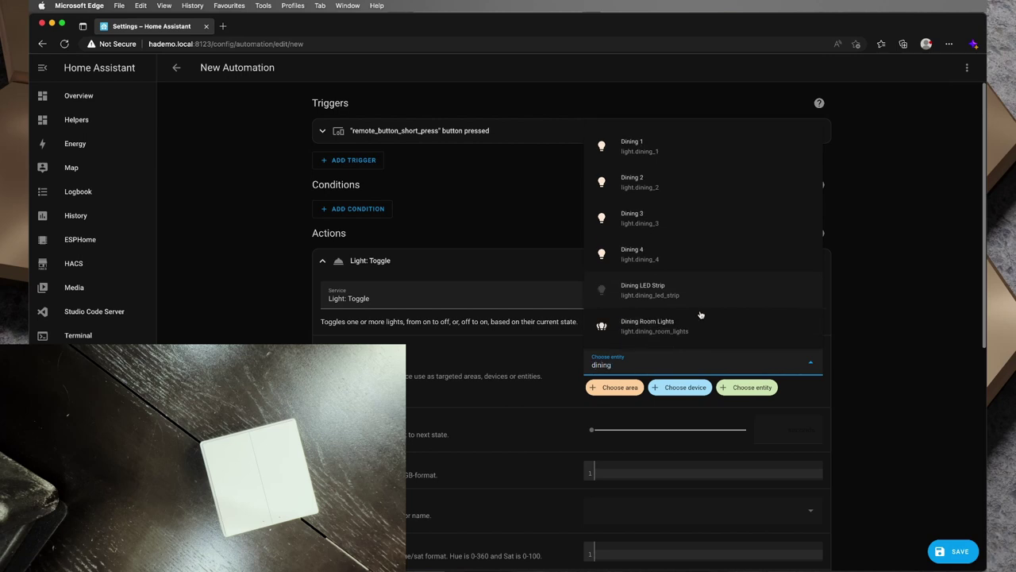
{"action": "left_click", "coordinate": [723, 339]}
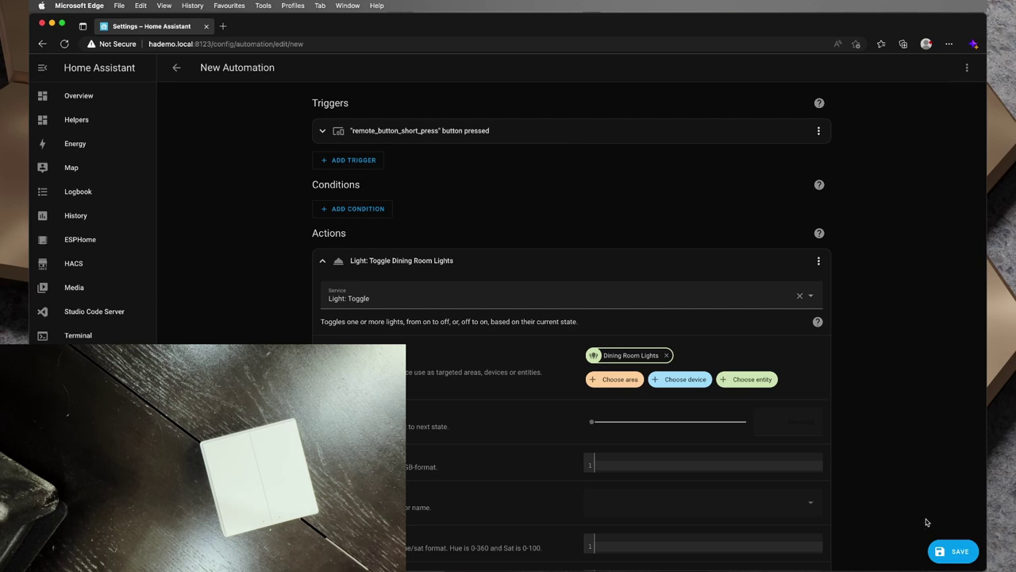
Save the automation as 'Mini Switch - short press - Dining Lights'
{"action": "left_click", "coordinate": [955, 552]}
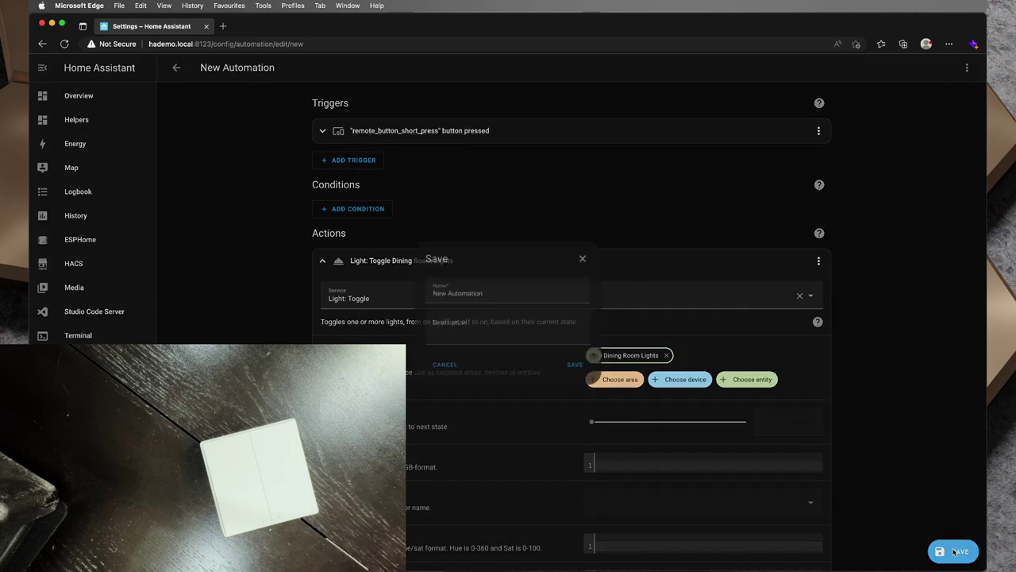
{"action": "triple_click", "coordinate": [528, 291]}
{"action": "type", "text": "Mini Switch - short press - Dining Lights"}
{"action": "left_click", "coordinate": [580, 370]}
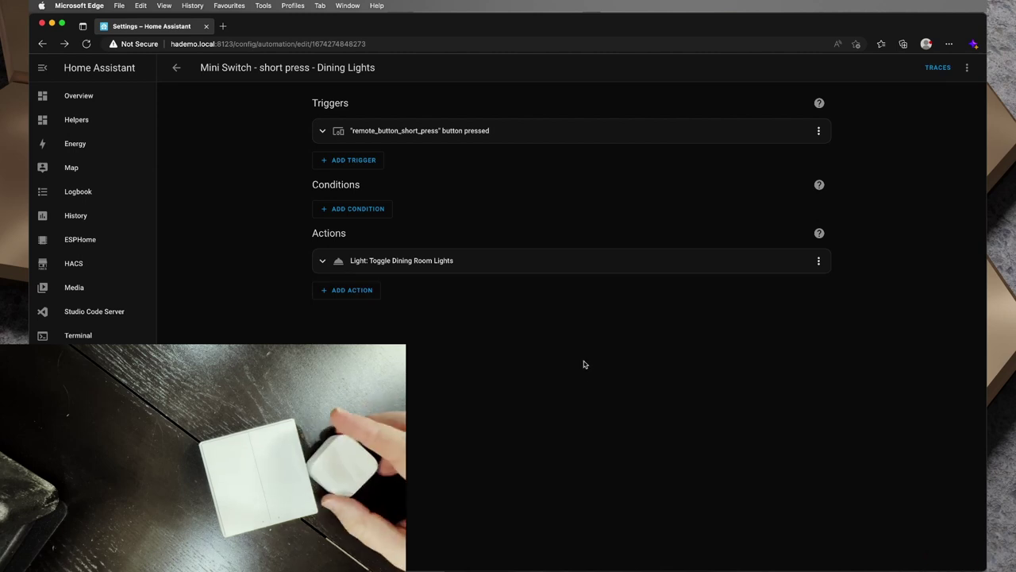